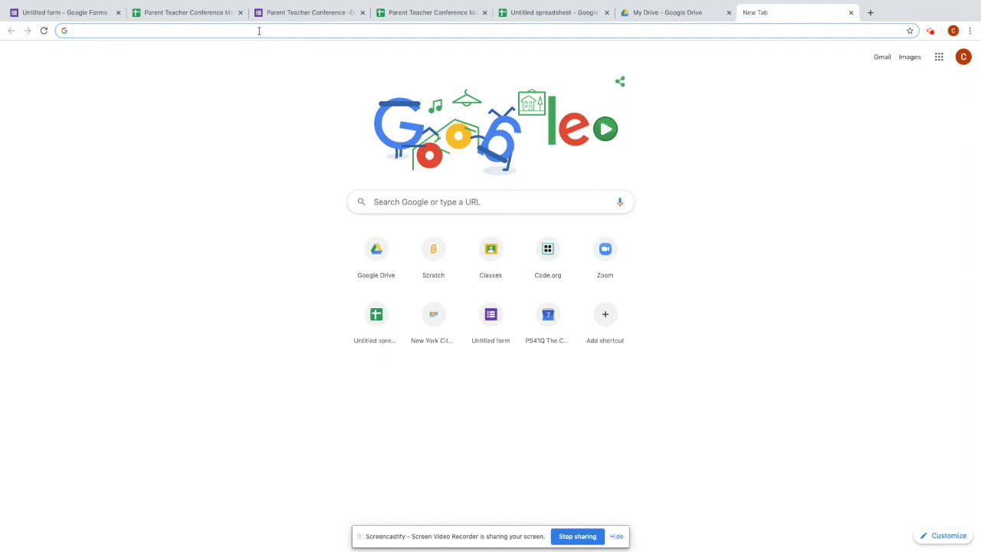
- Go to sheets.new in the new tab to start a blank spreadsheet
type("sheetsn")
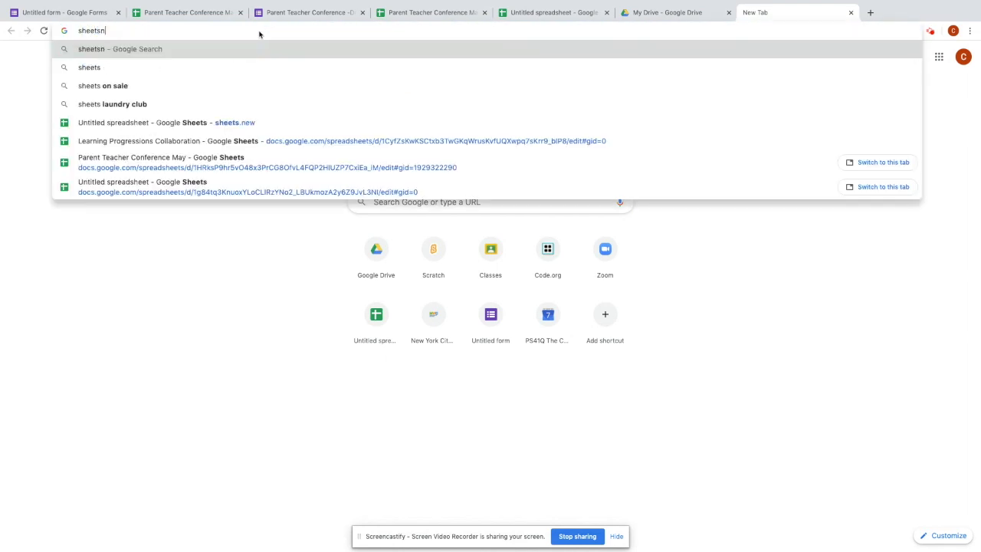
key("BackSpace")
type(".new")
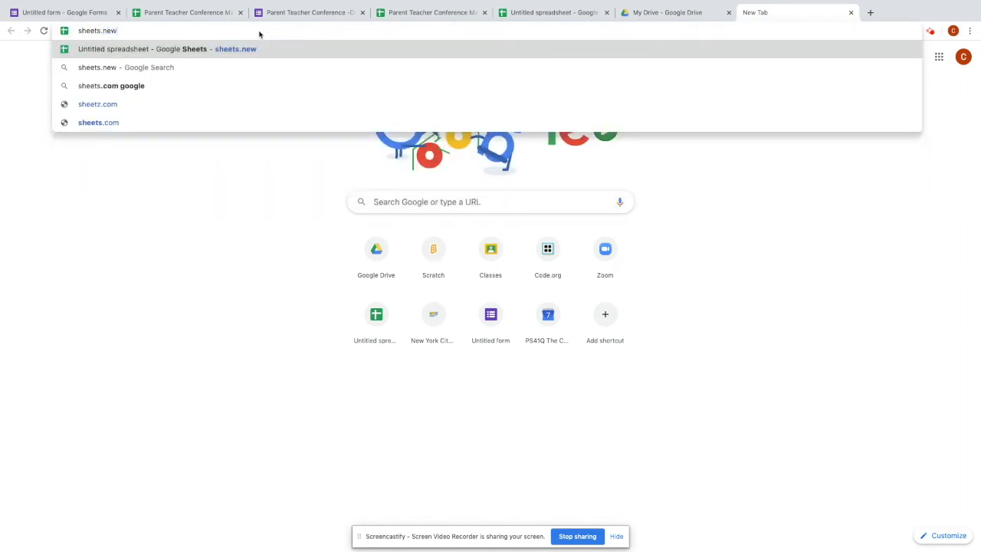
key("Return")
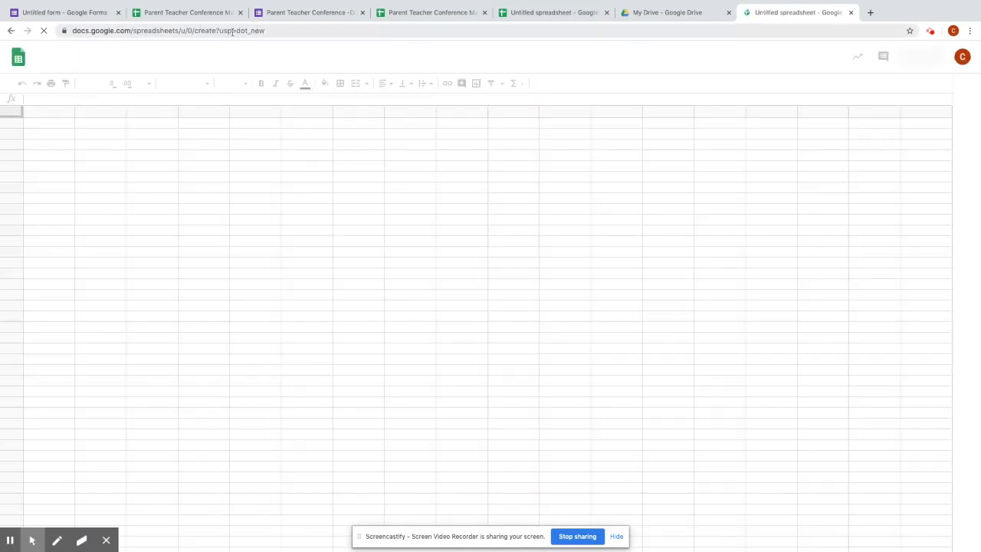
- Load sheets.new again to create another blank spreadsheet
left_click(232, 31)
type("sheets,")
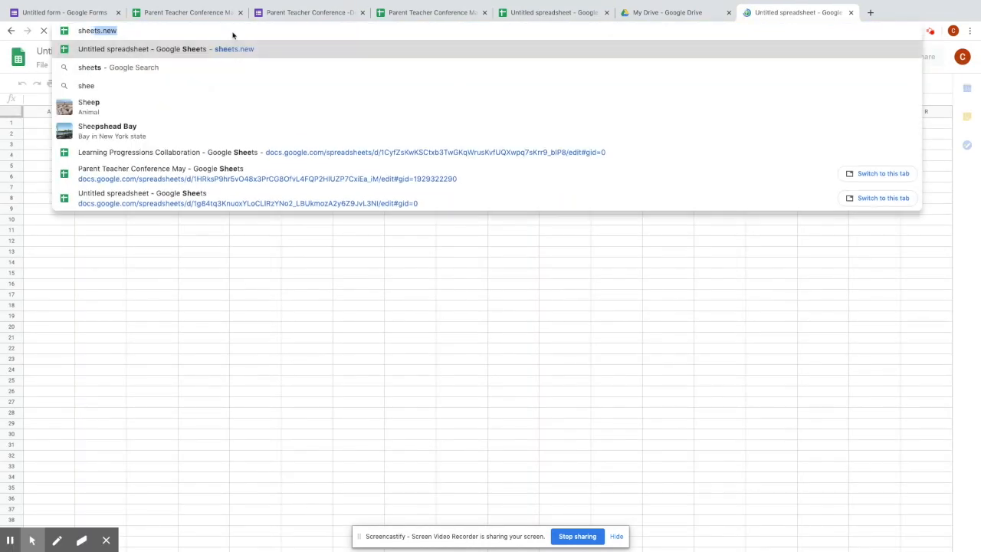
type("n")
key("BackSpace")
key("BackSpace")
type(".")
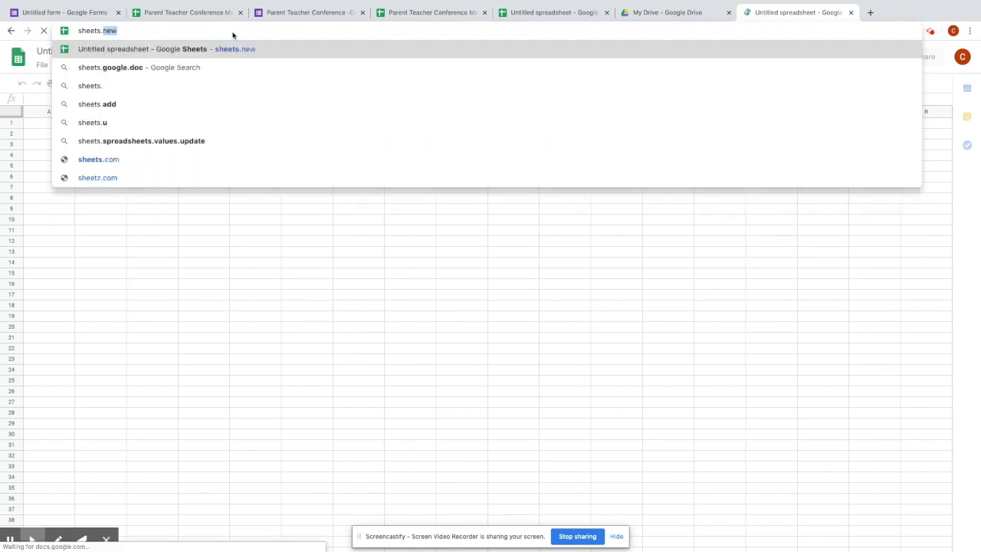
type("new")
key("Return")
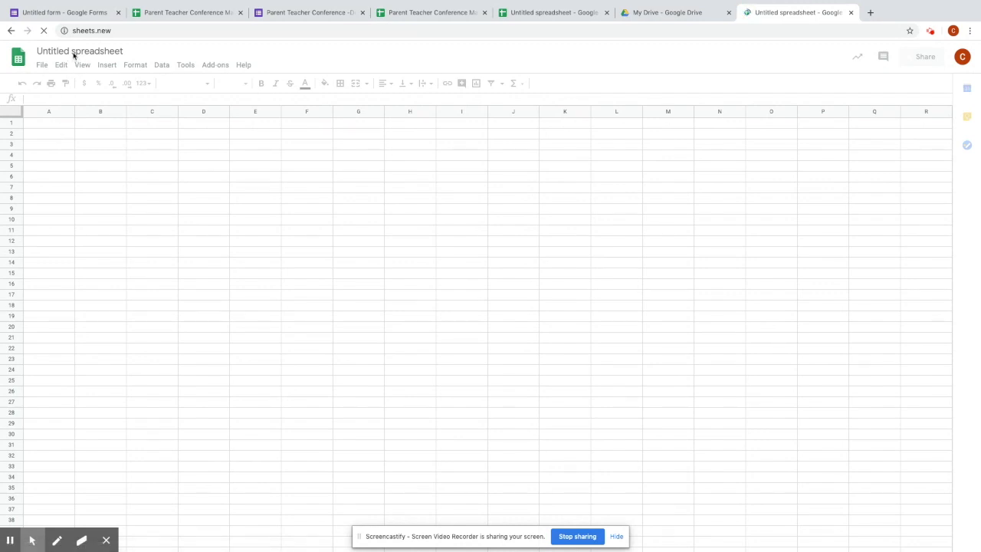
- Switch to the spreadsheet holding the Monday, May 11 time slots
left_click(74, 52)
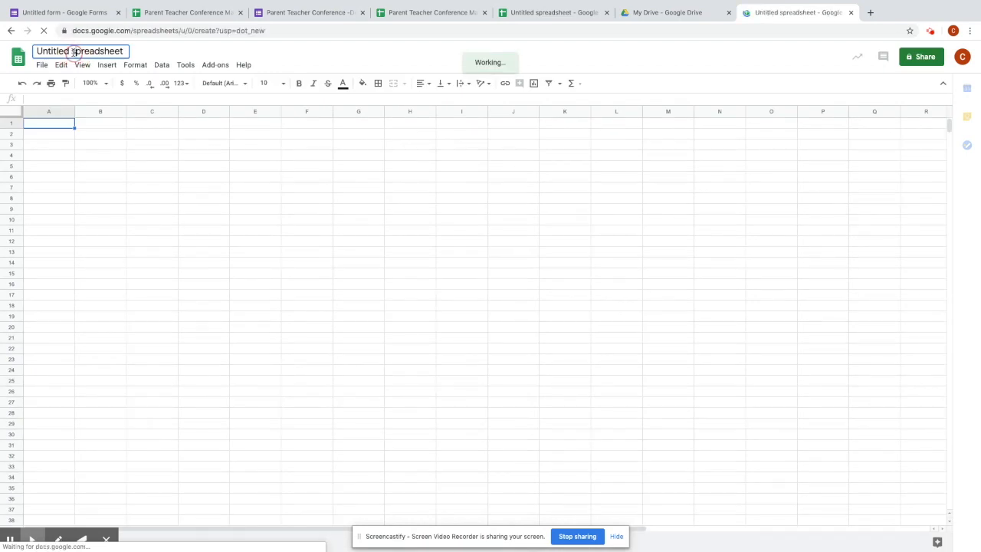
left_click(53, 50)
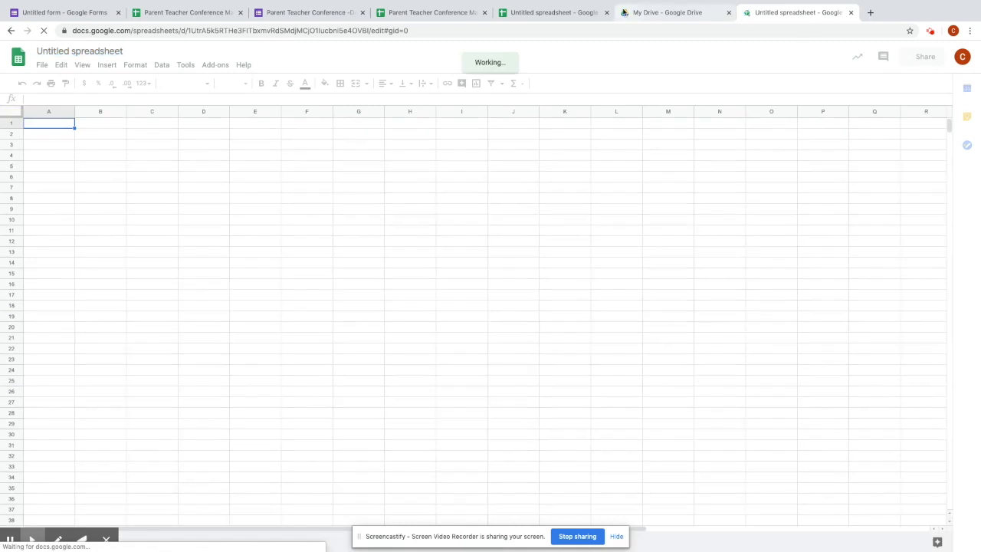
left_click(529, 16)
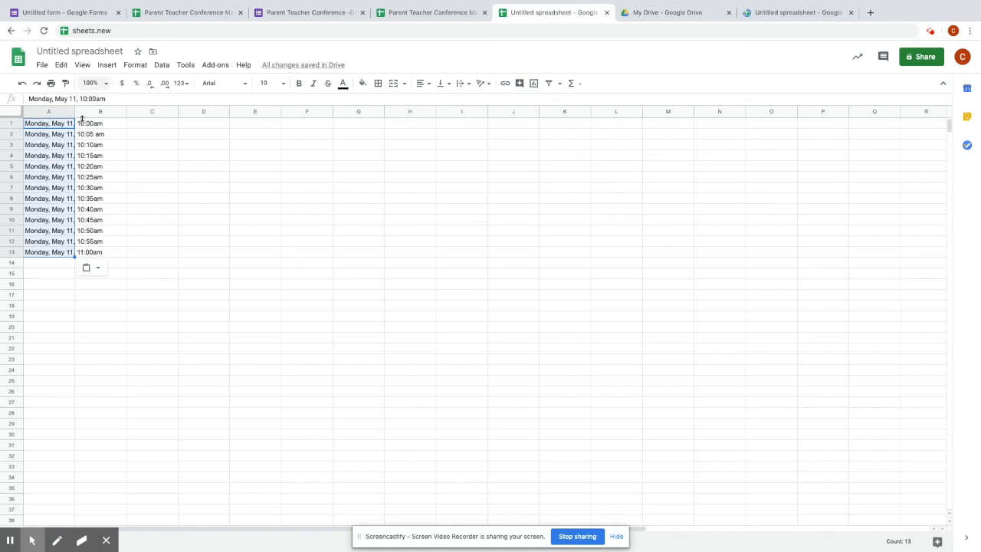
- Auto-fit column A to its dates and fill A1's entry into B1 through B13
left_click(74, 114)
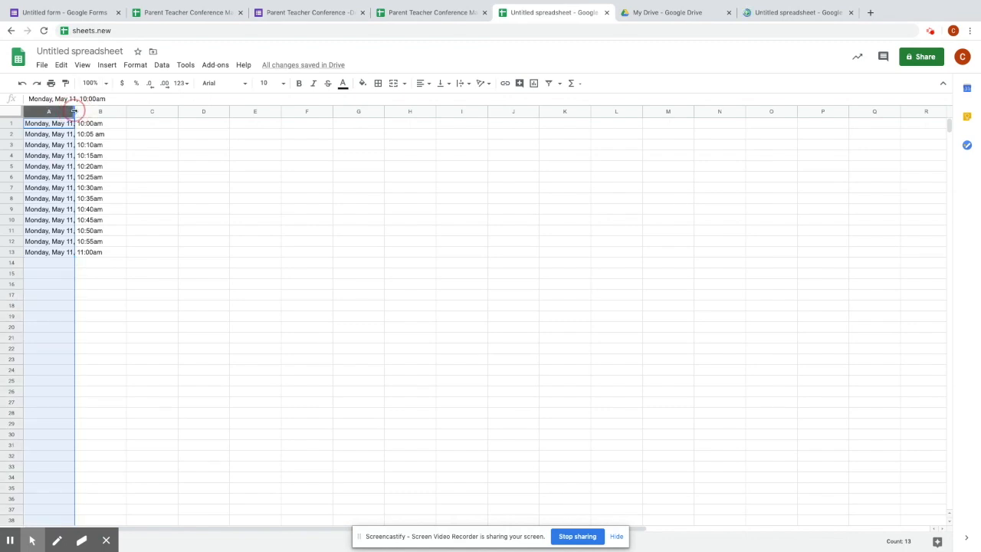
double_click(74, 111)
double_click(107, 114)
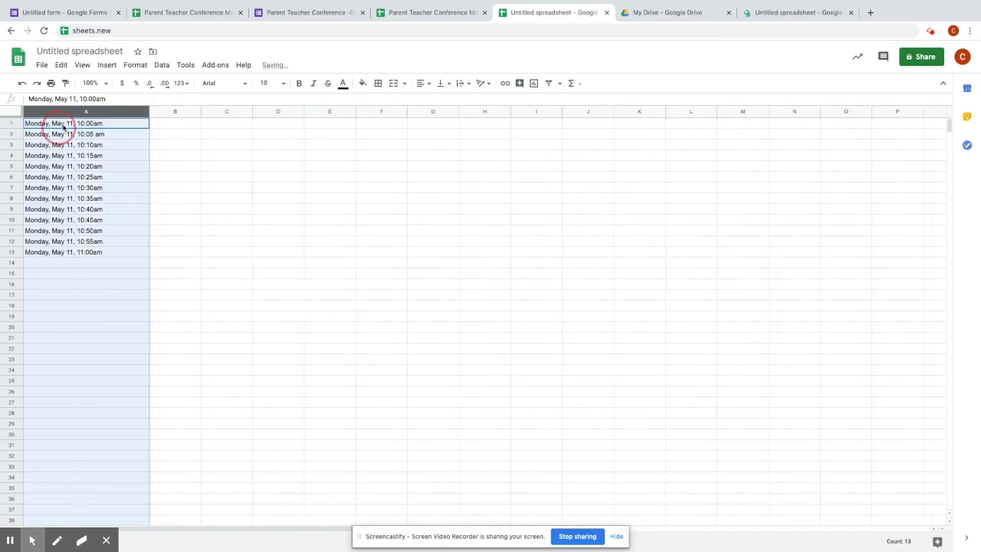
left_click(58, 124)
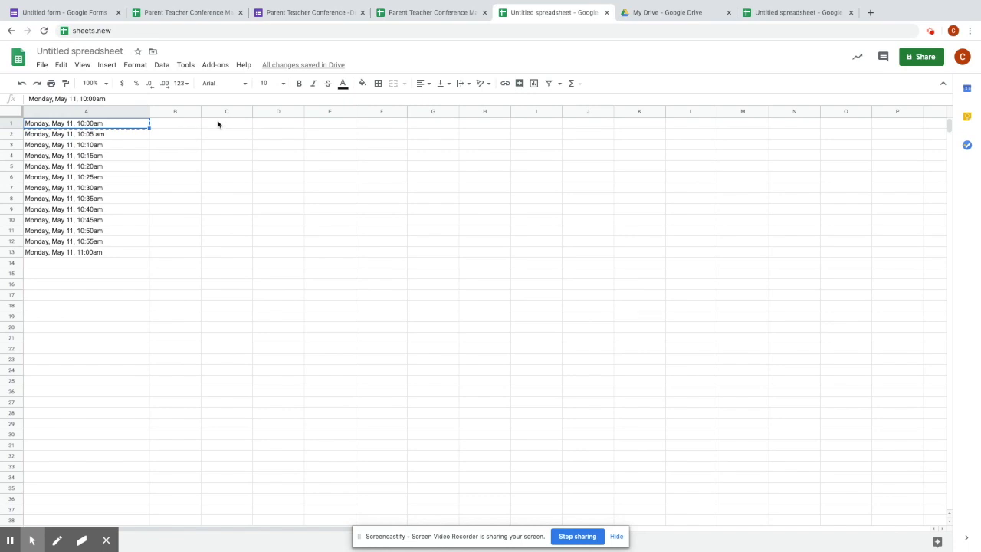
left_click(183, 126)
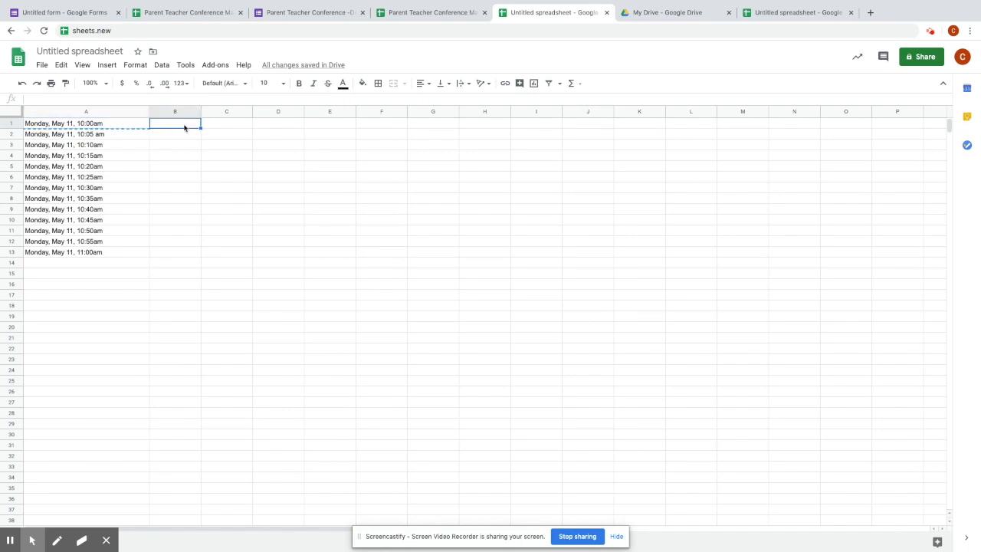
key("ctrl+v")
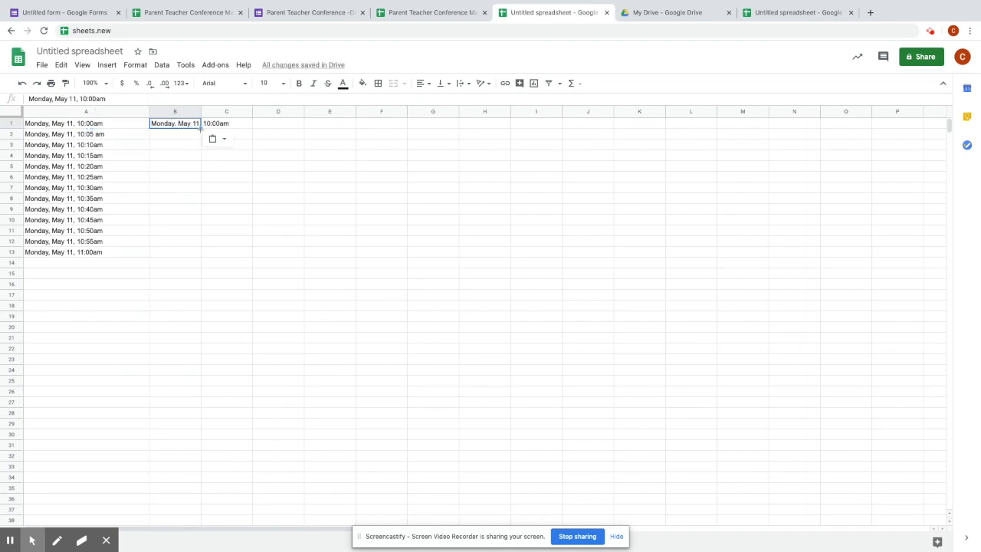
left_click_drag(201, 128, 200, 252)
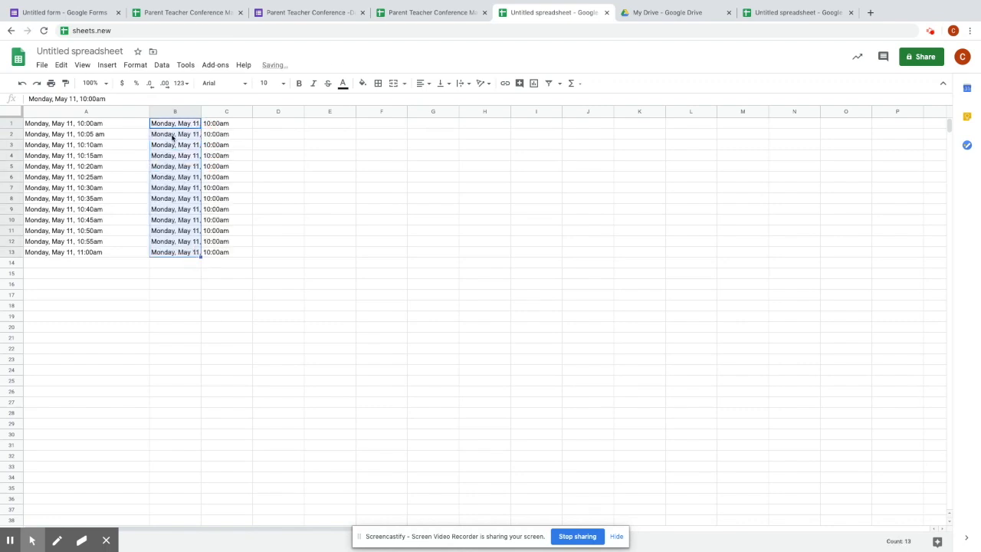
- Change the times in B2 to 10:05am and B3 to 10:10am
left_click(98, 99)
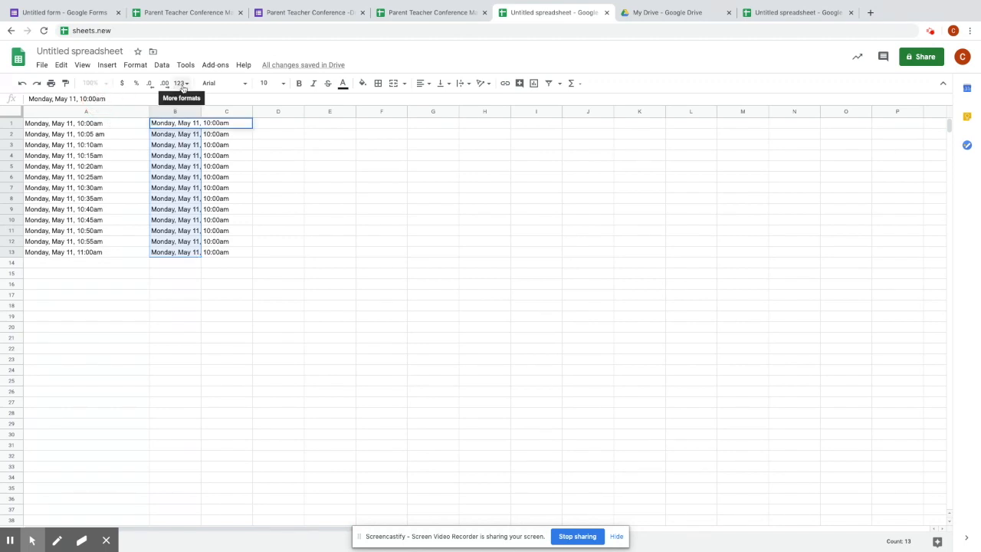
left_click(178, 135)
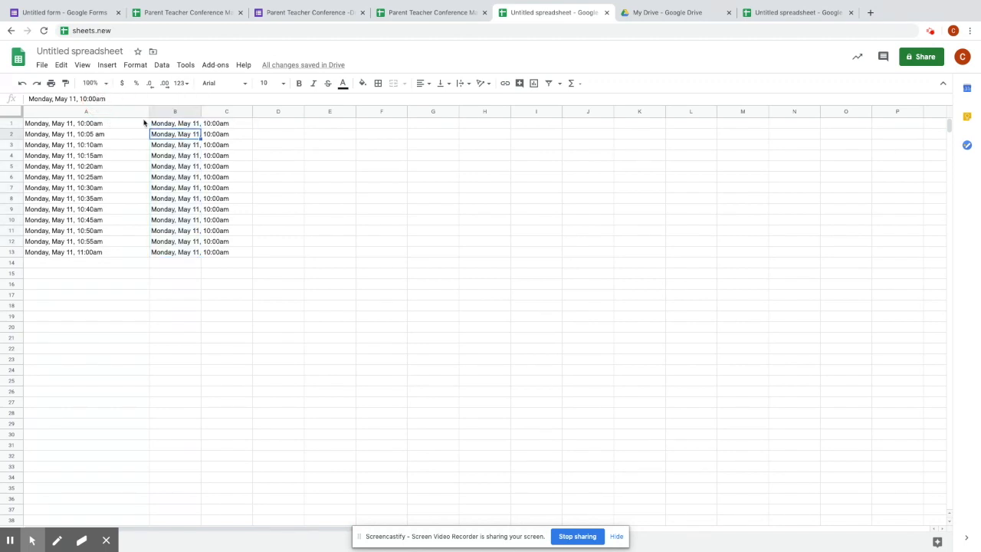
left_click(97, 99)
key("BackSpace")
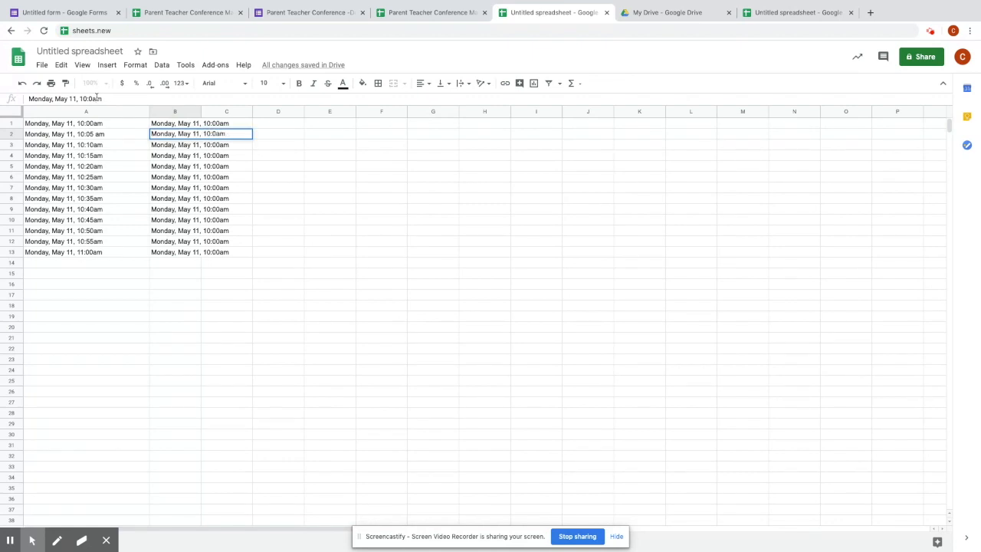
type("5")
left_click(177, 146)
left_click(97, 99)
key("BackSpace")
type("1")
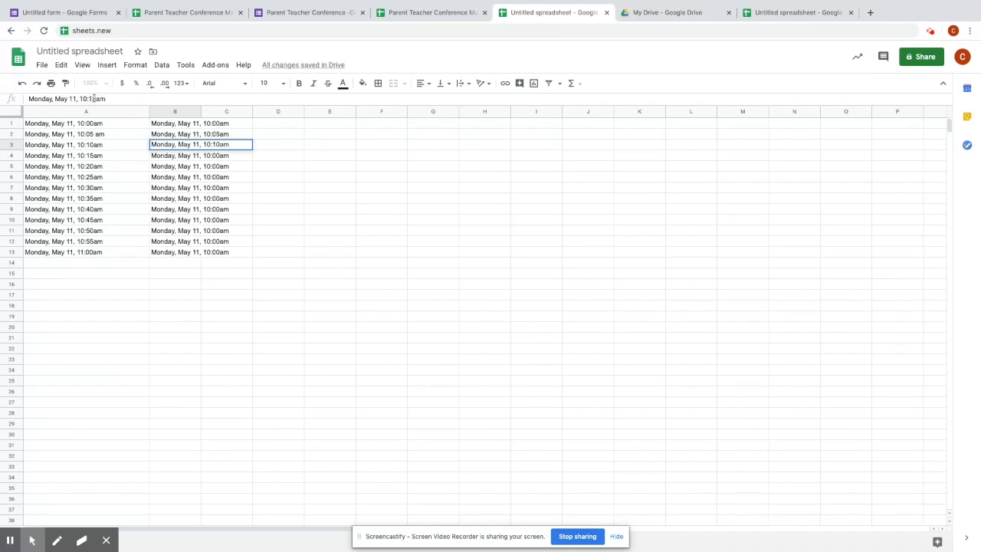
left_click(181, 177)
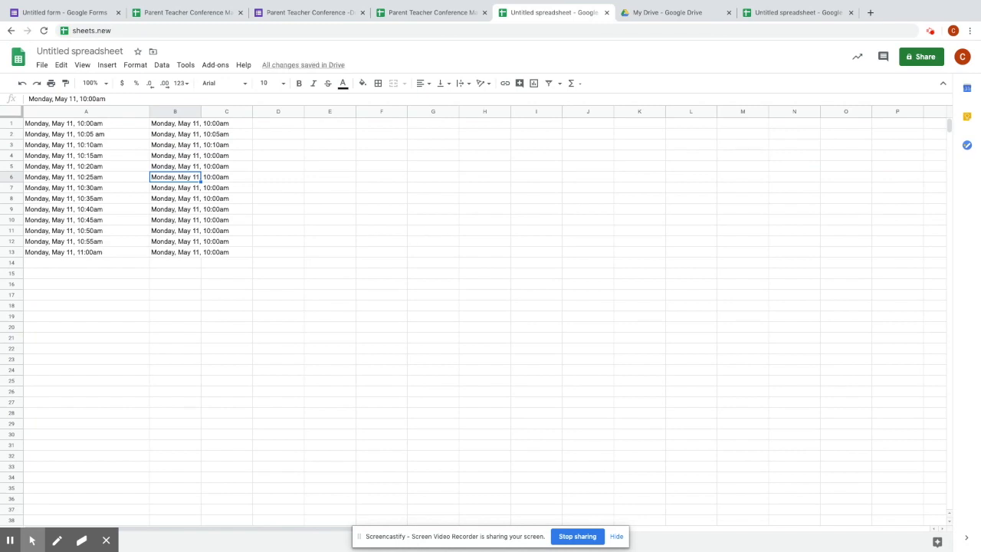
left_click(185, 126)
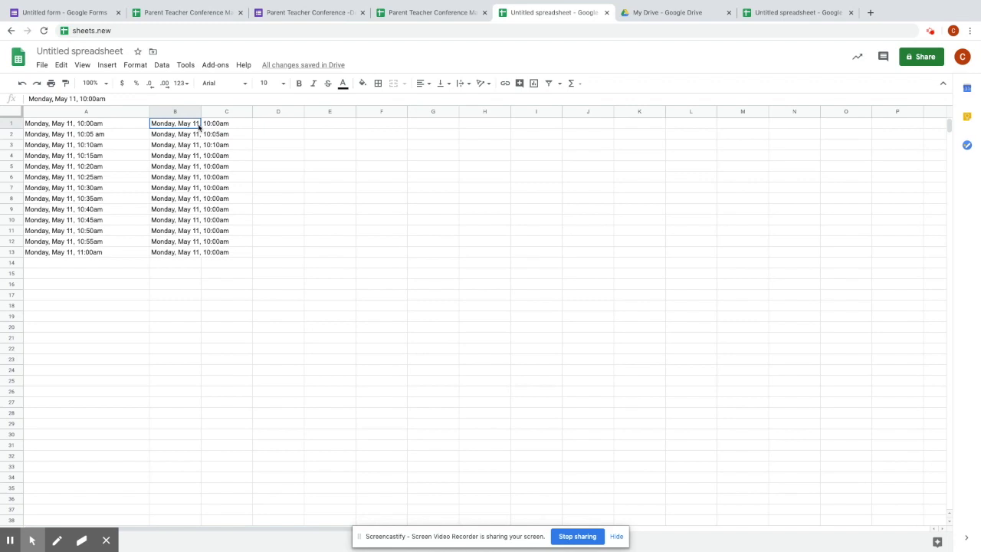
left_click(100, 50)
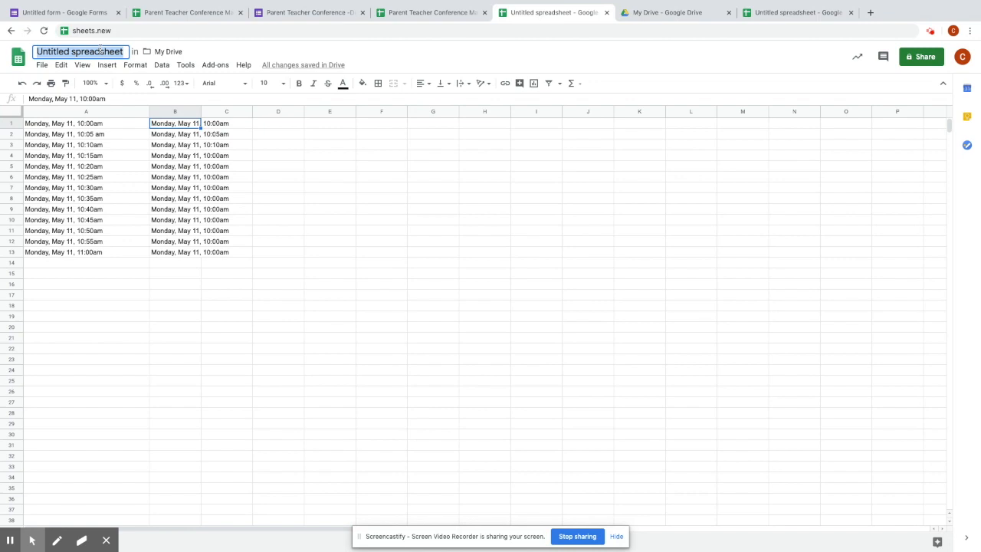
- Title the spreadsheet 'PTC conference times availability may 2020'
type("PTC")
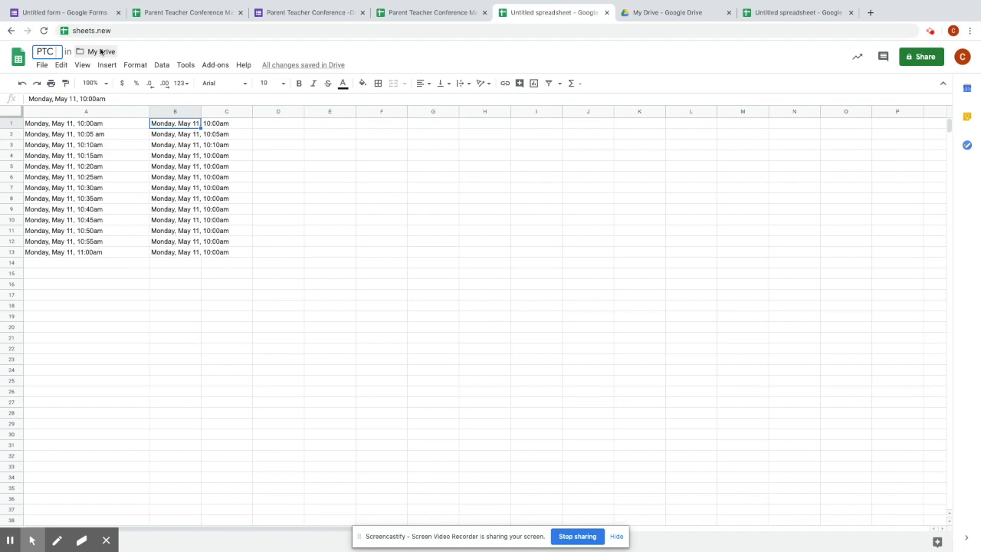
type("conference")
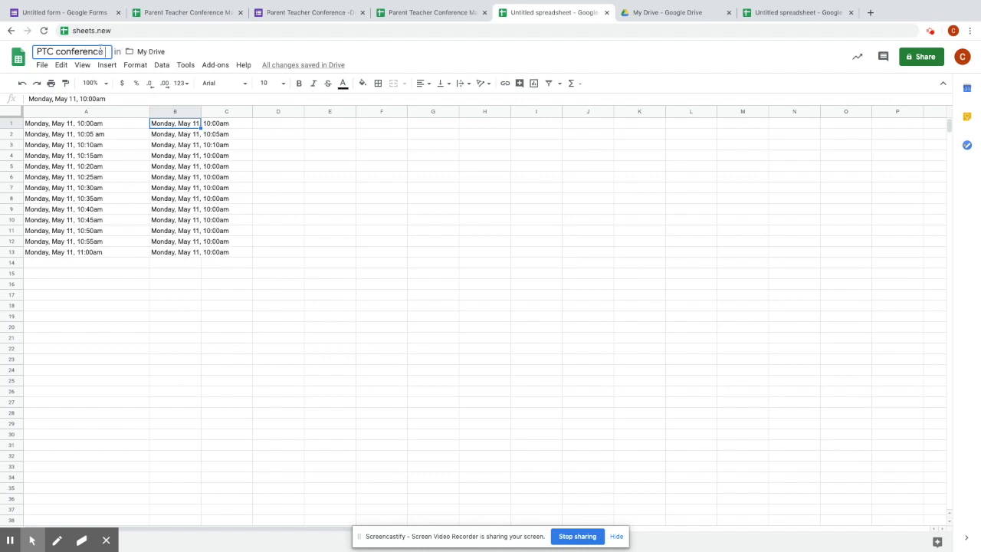
type(" times availability may 2020")
left_click(311, 167)
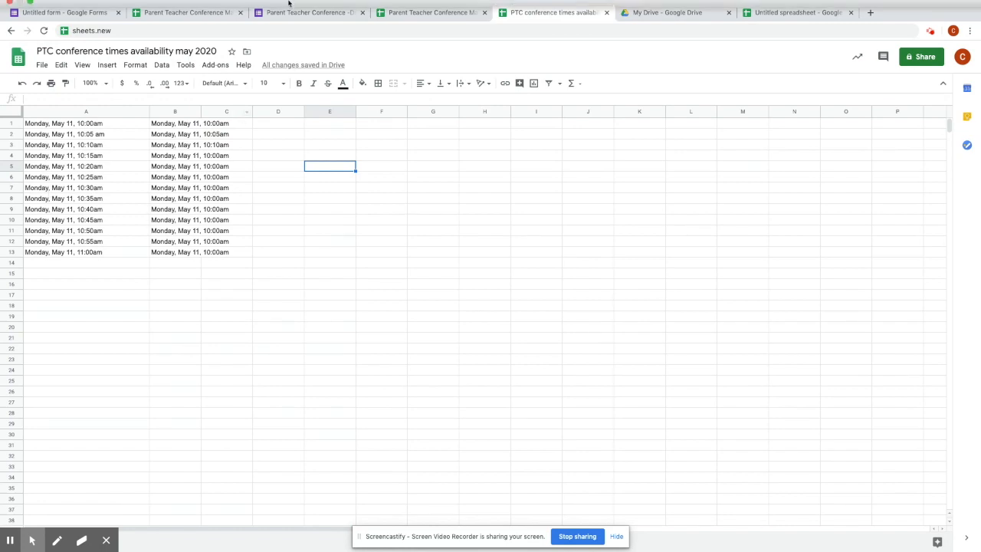
left_click(870, 13)
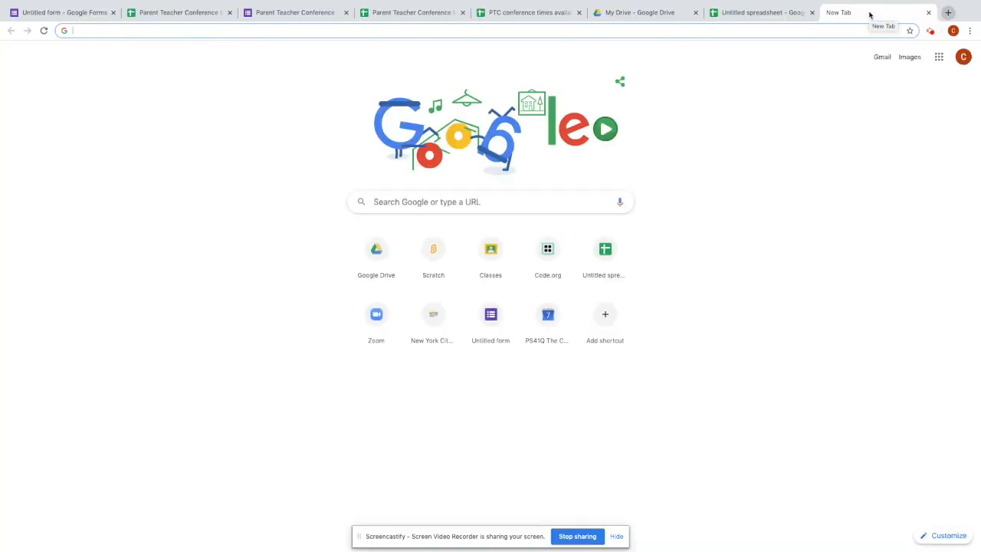
- Go to forms.new to create a blank form
type("form")
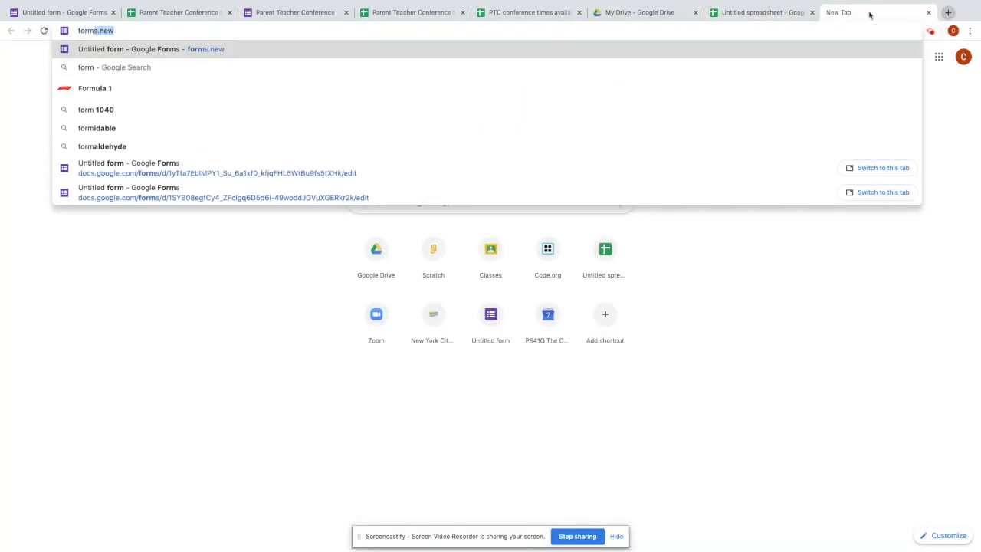
type("s.new")
key("Return")
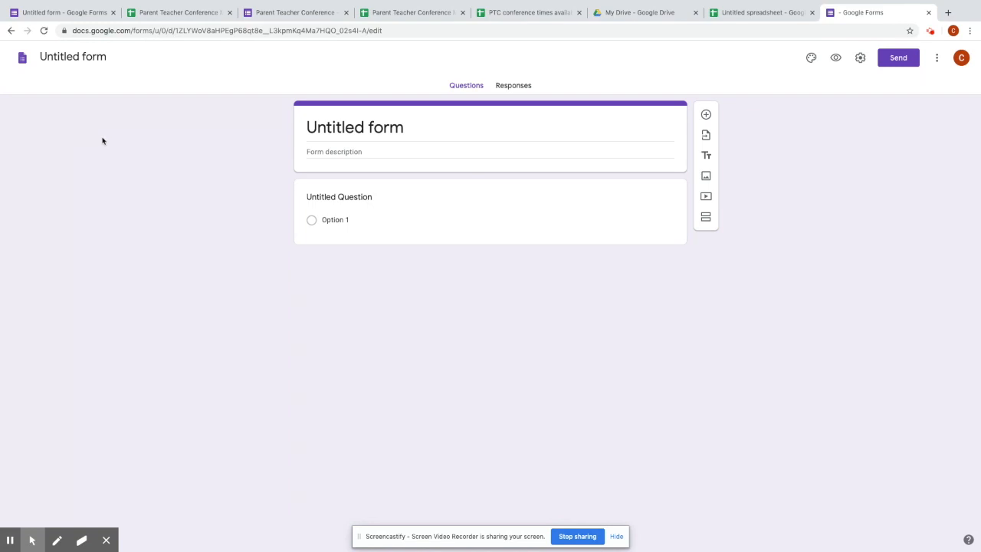
- Rename the form from 'Untitled form' to 'PTC May 2020'
left_click(85, 58)
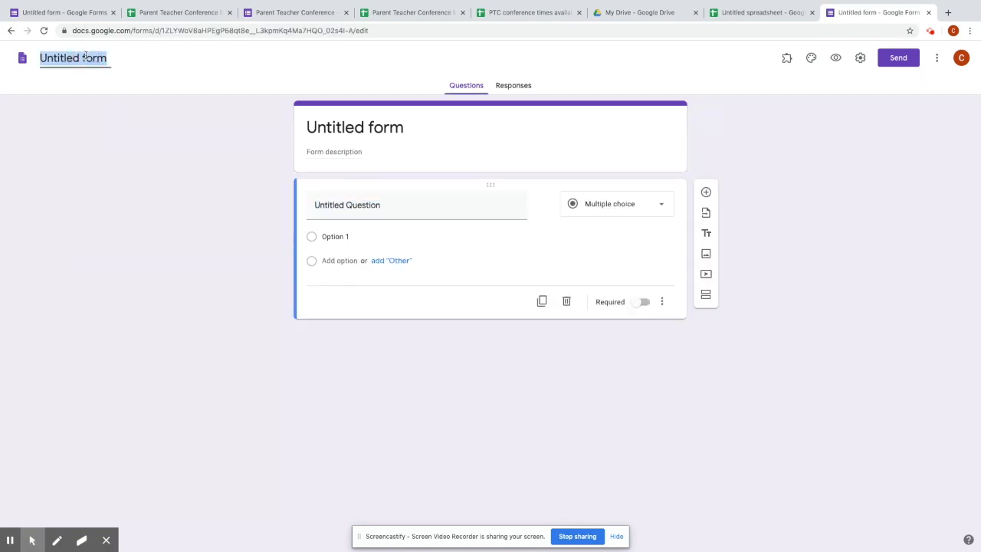
type("PT")
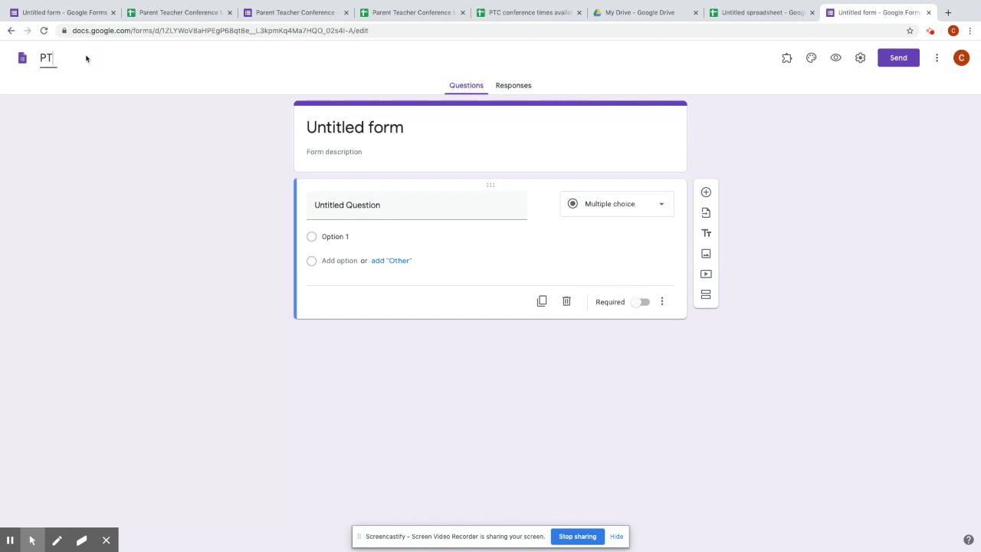
type("C May 2020")
left_click(156, 154)
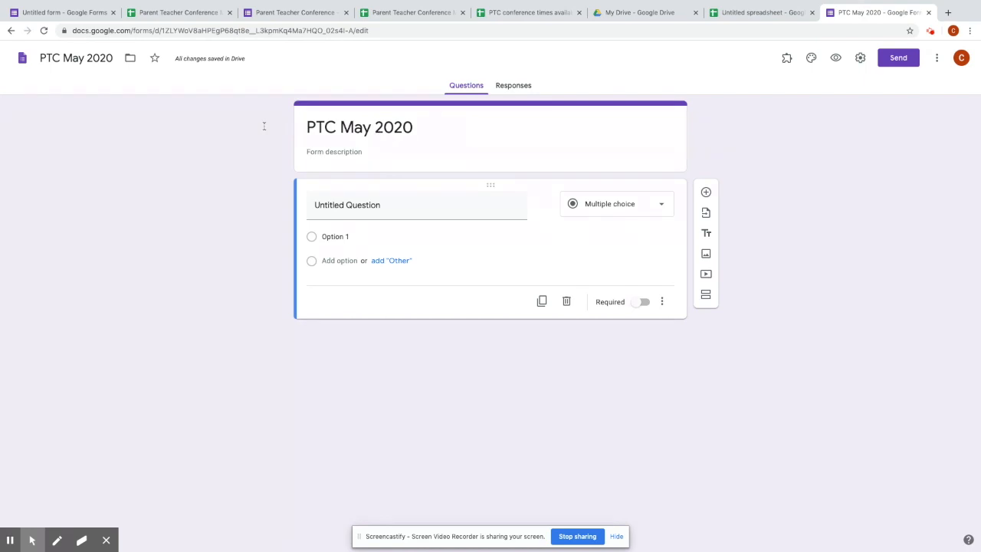
- Title the first question 'Child Name (First and Last)' and make it required
left_click(400, 203)
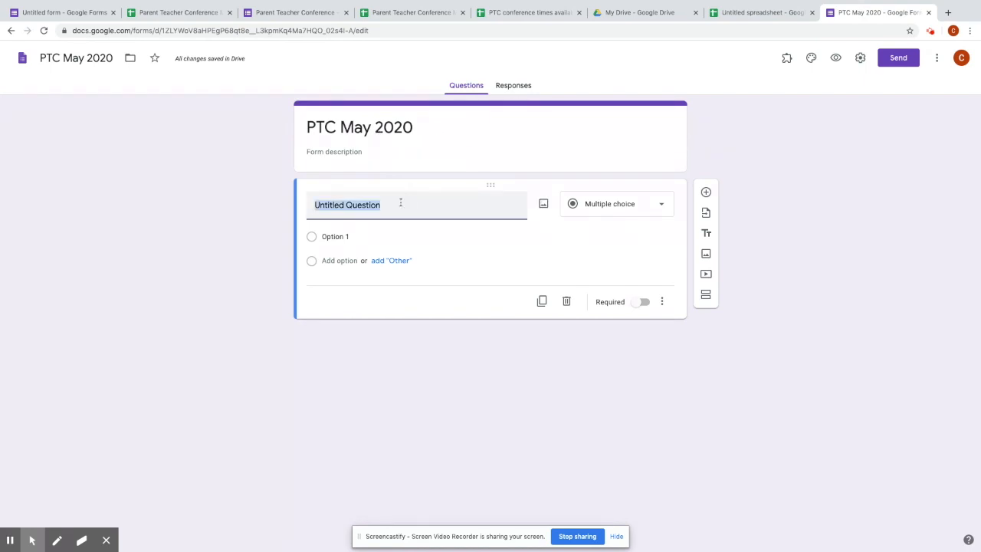
type("Child Na")
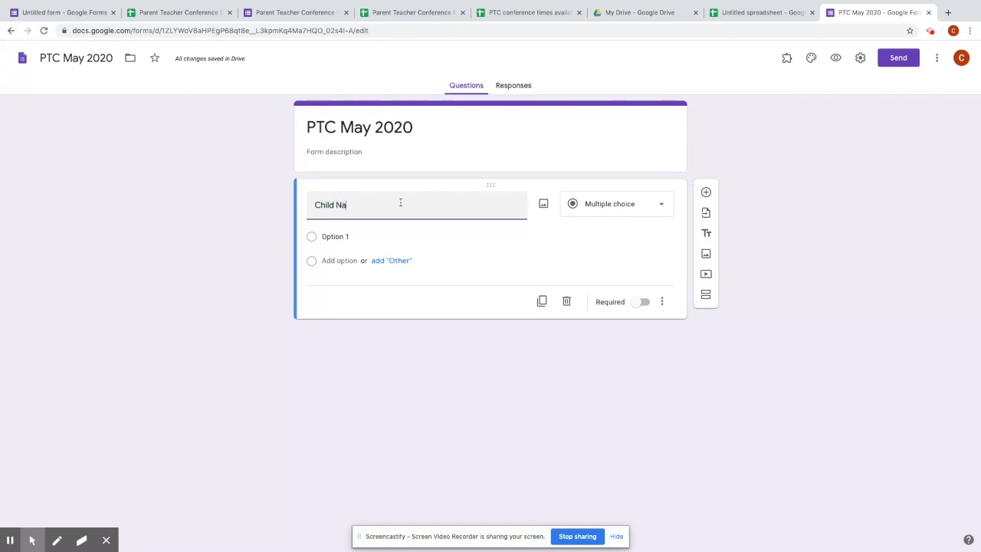
type("me (First,")
key("BackSpace")
type("and Last(")
key("BackSpace")
type(")")
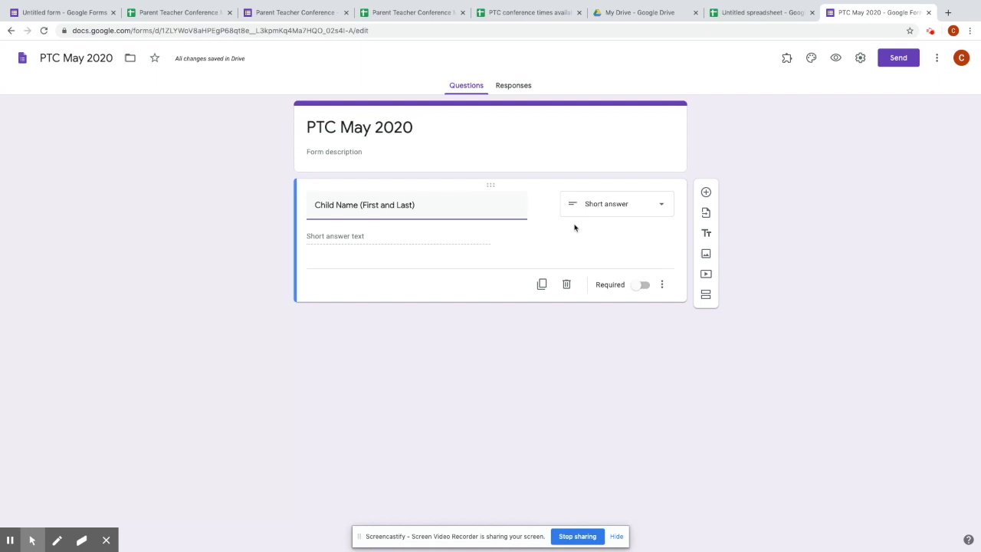
left_click(646, 290)
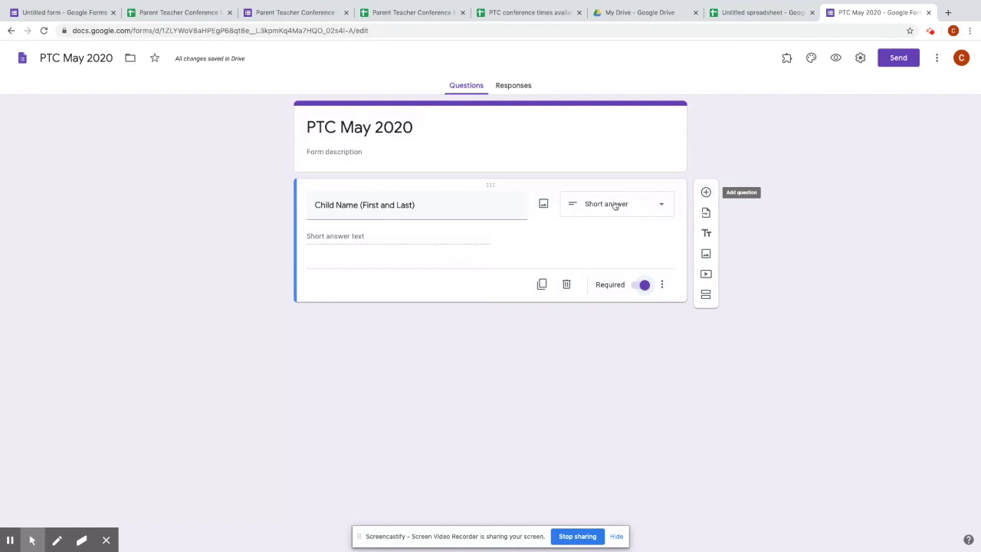
- Duplicate the child name question, retitle the copy 'Class', and delete the extra copy
left_click(544, 289)
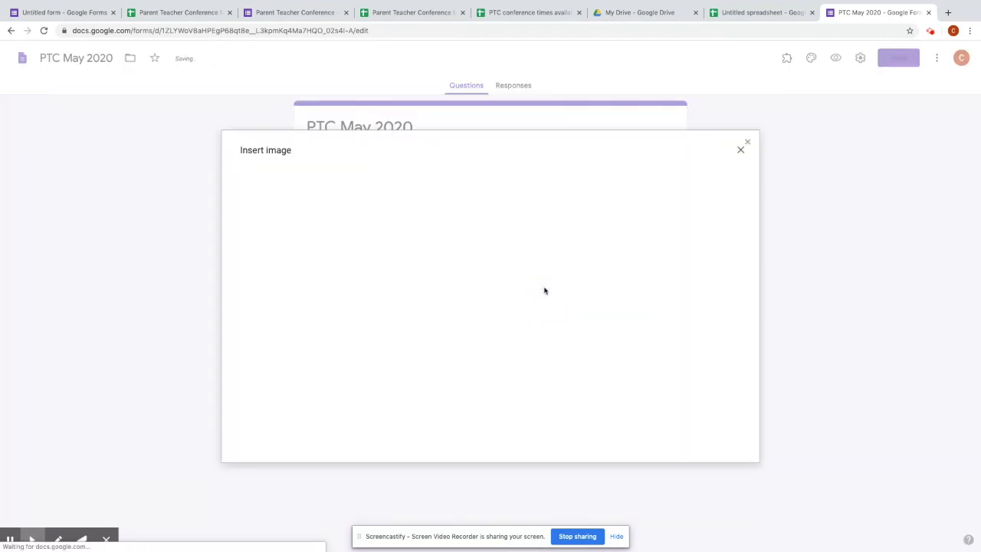
left_click(740, 150)
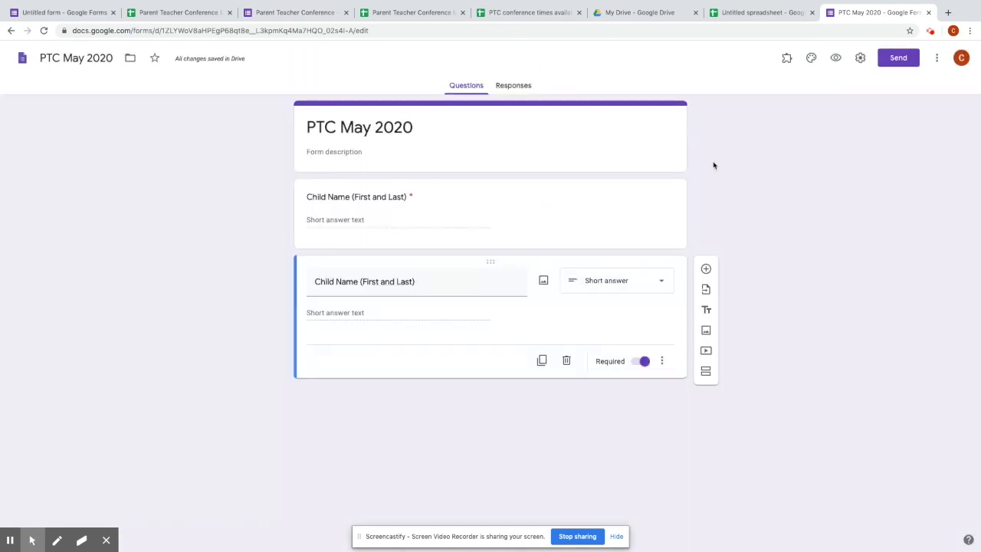
left_click(542, 360)
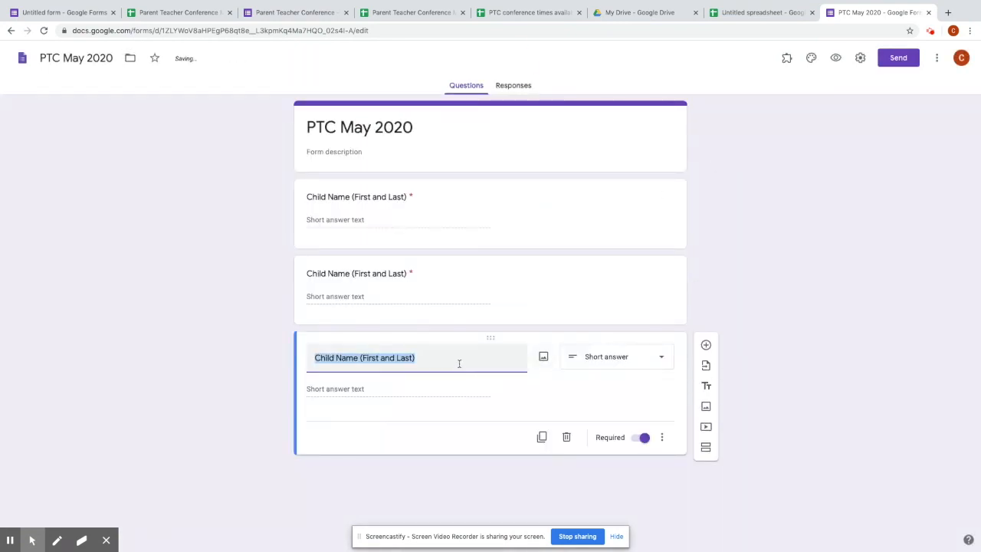
type("Class")
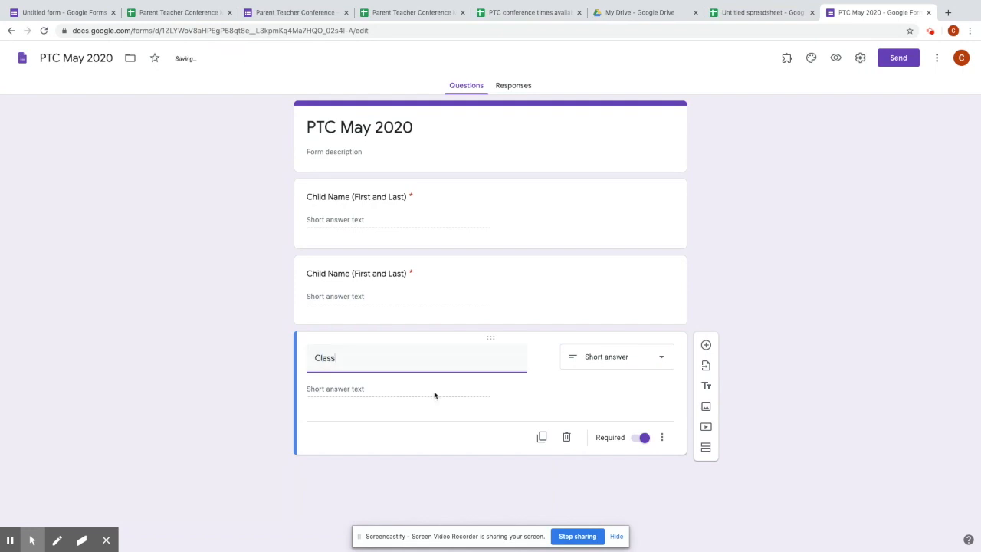
left_click(434, 395)
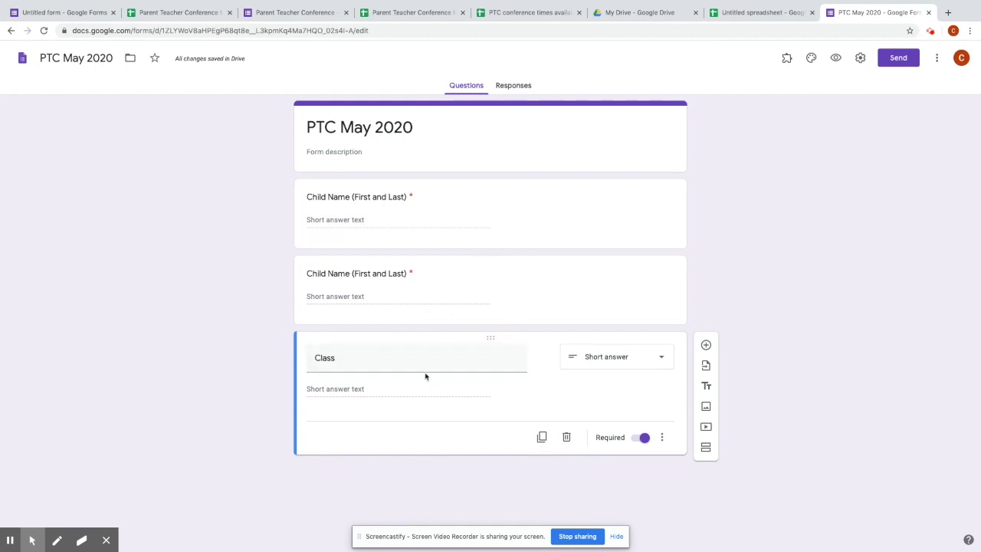
double_click(357, 360)
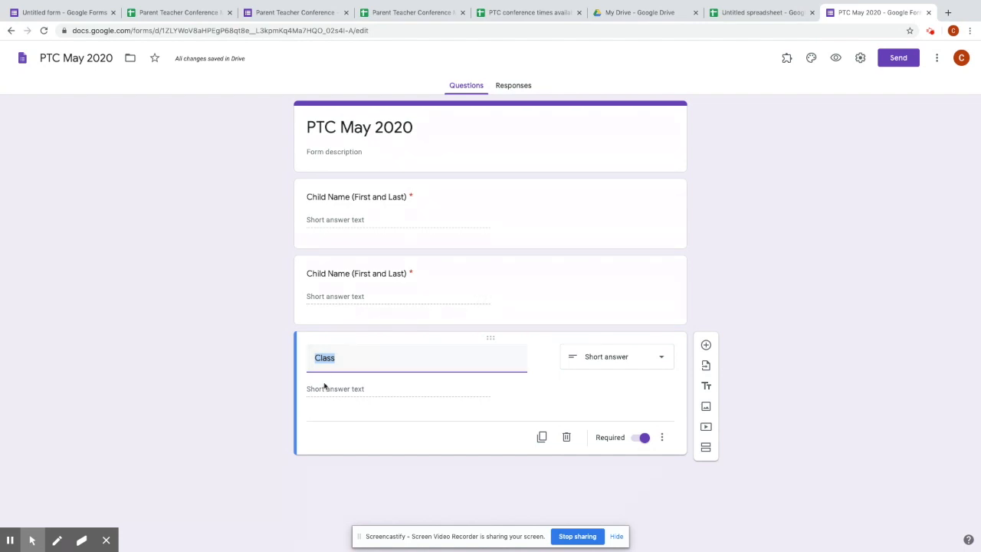
left_click(528, 280)
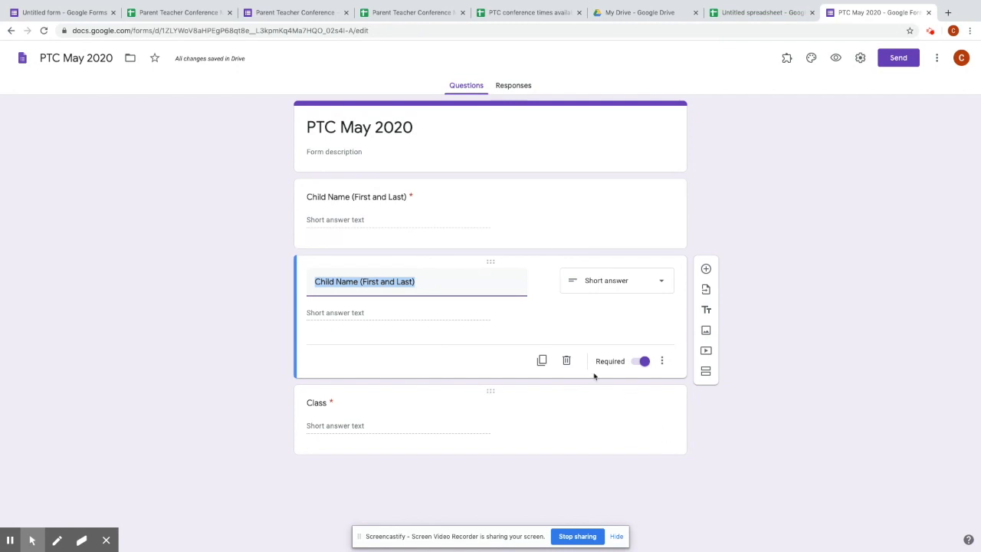
left_click(566, 361)
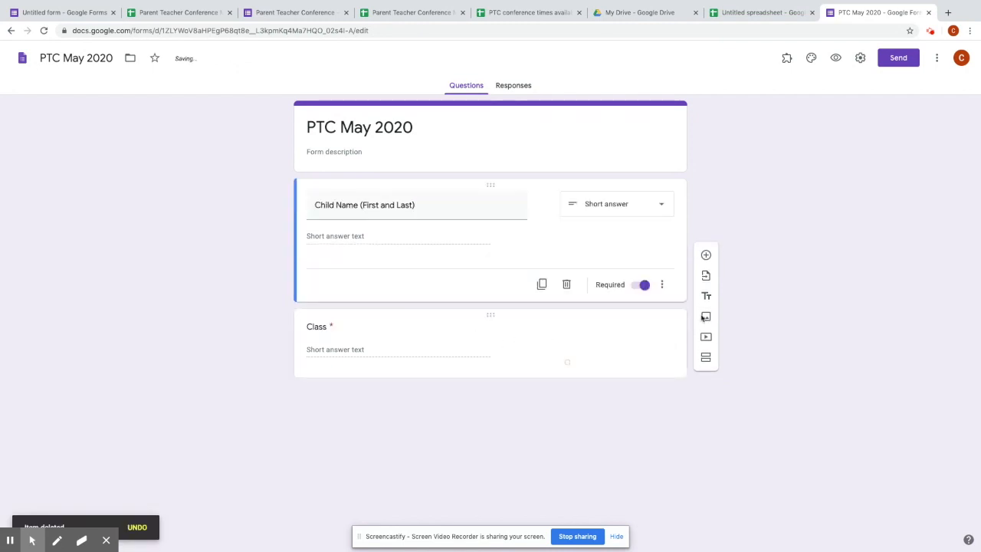
- Add a new dropdown question below Class
left_click(705, 268)
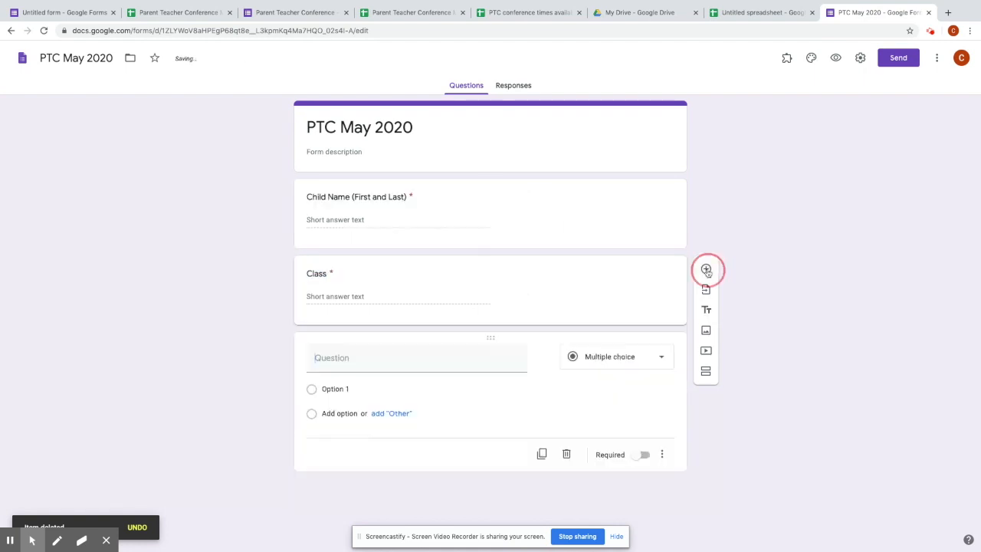
left_click(628, 361)
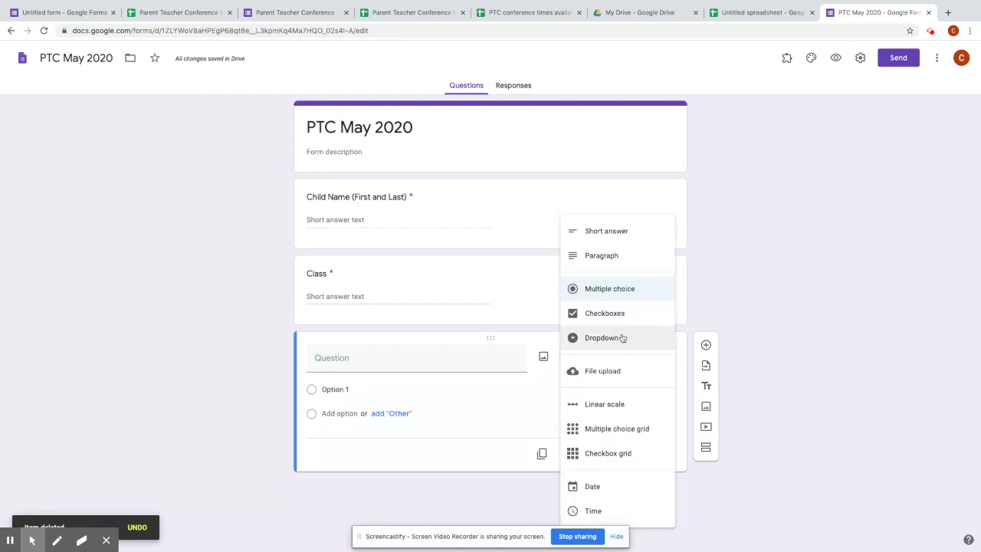
left_click(622, 338)
- Title the dropdown 'Available Times' with first option 'Monday, May 11, 10am'
left_click(348, 359)
type("R")
key("BackSpace")
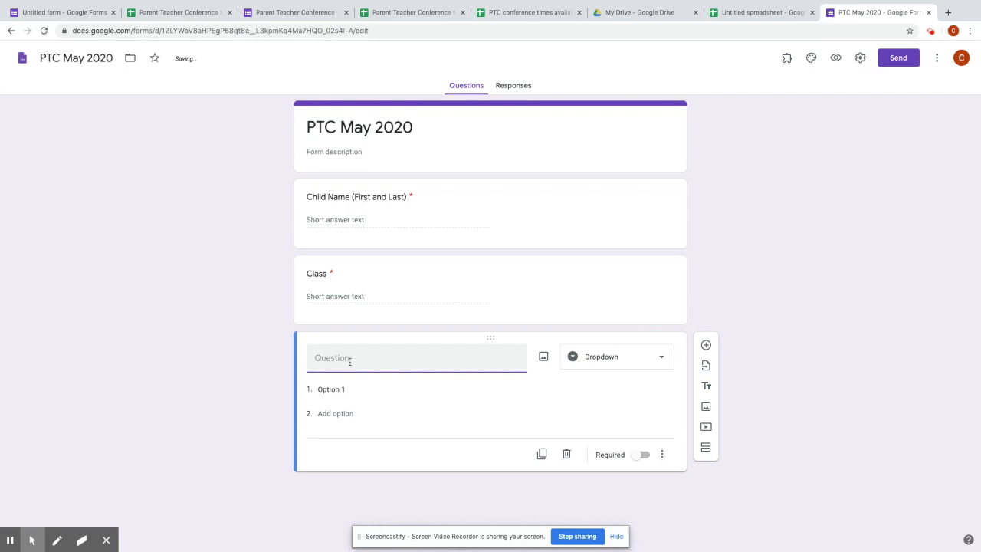
type("Available Times")
left_click(333, 388)
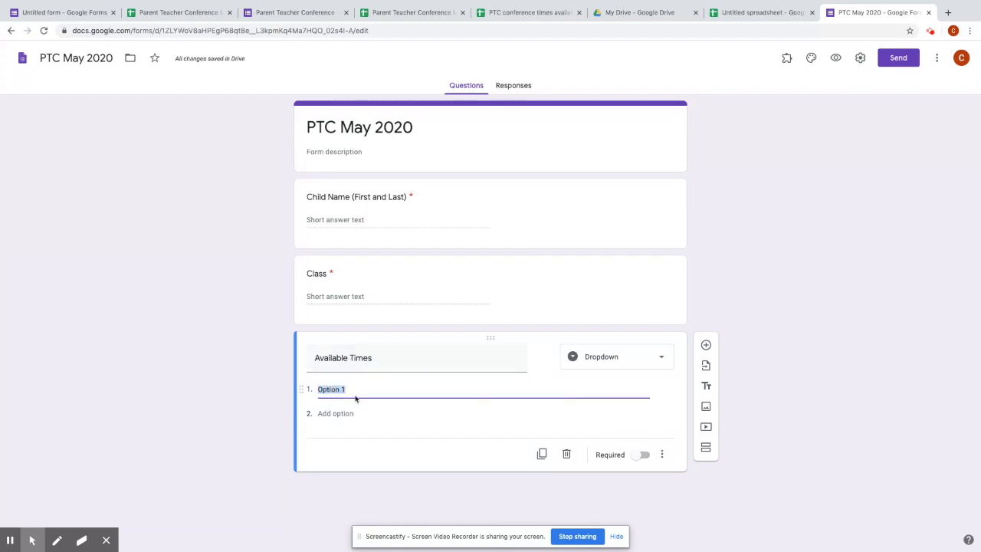
type("Monday, May 11,")
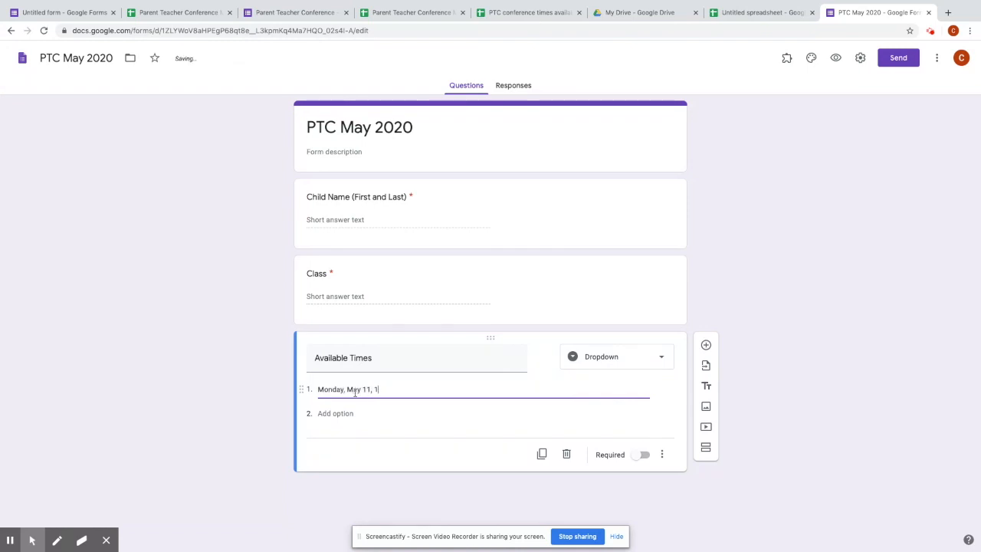
type(" 10:")
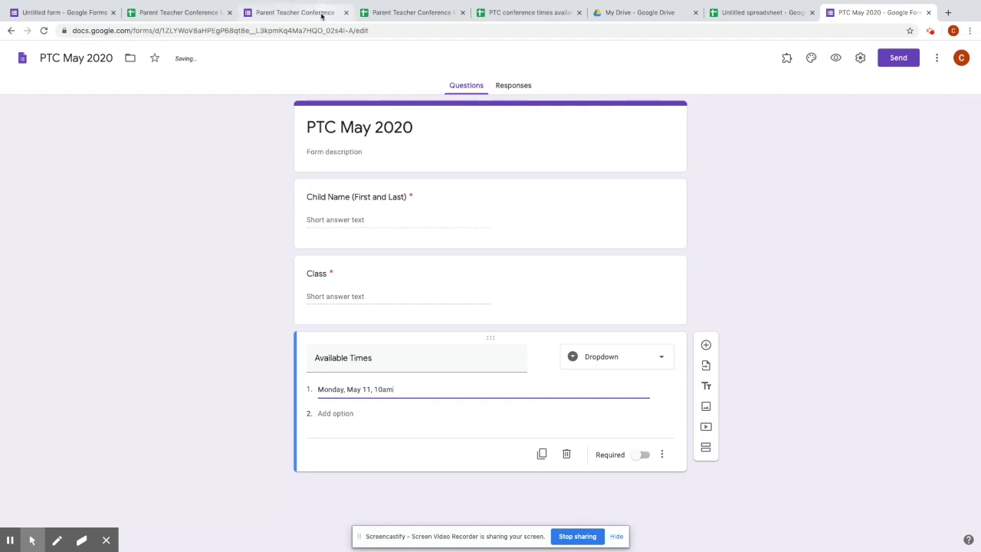
left_click(503, 14)
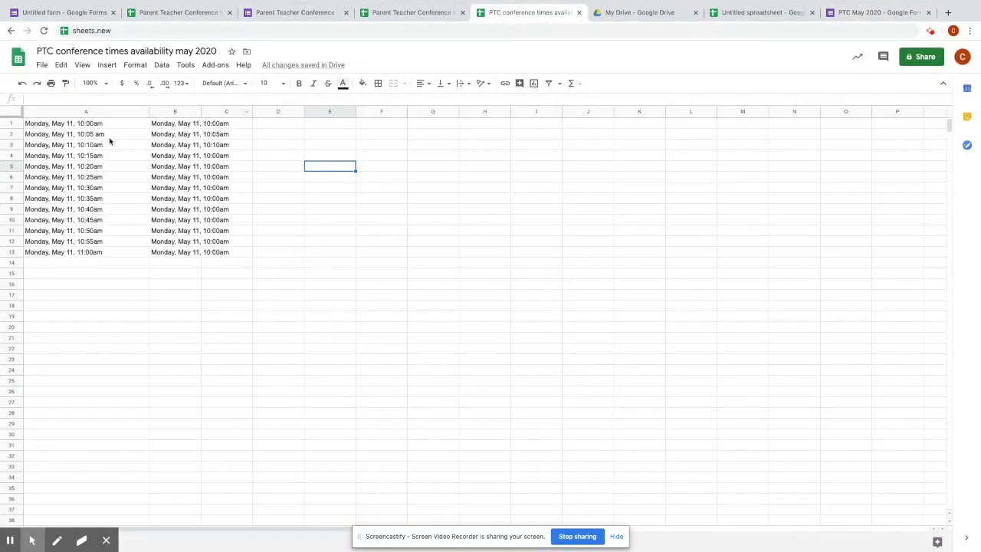
- Copy the thirteen Monday, May 11 time slots in A1:A13 and return to the form
left_click_drag(66, 126, 66, 252)
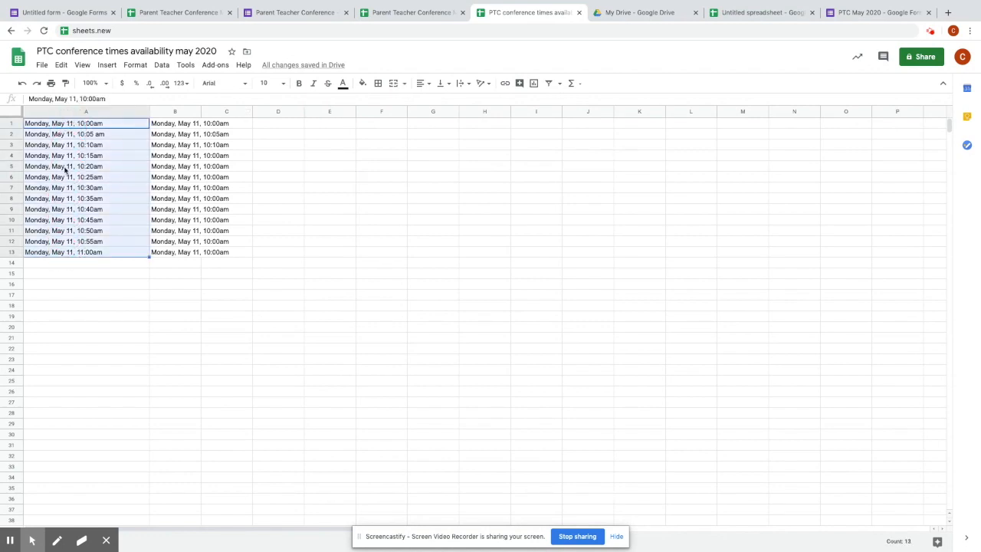
right_click(65, 169)
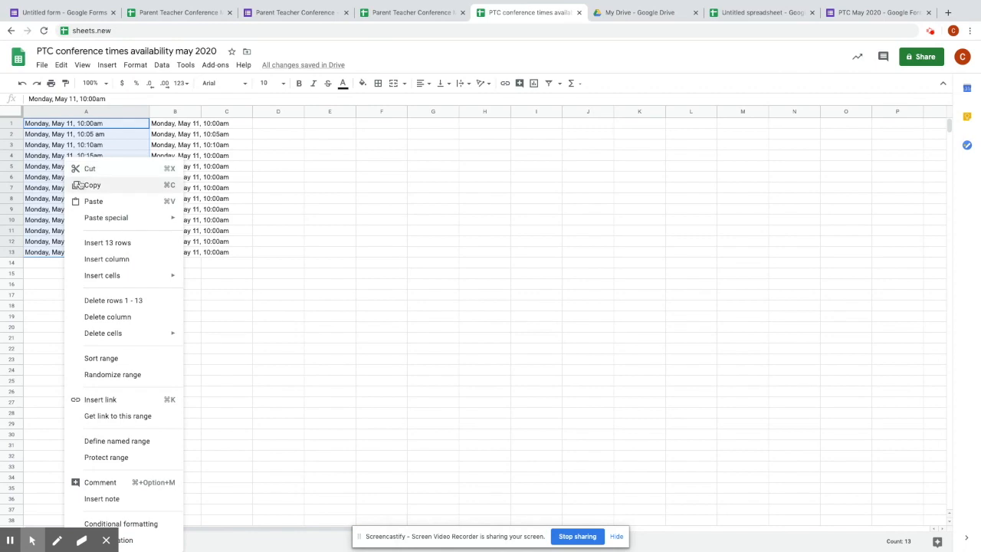
left_click(79, 185)
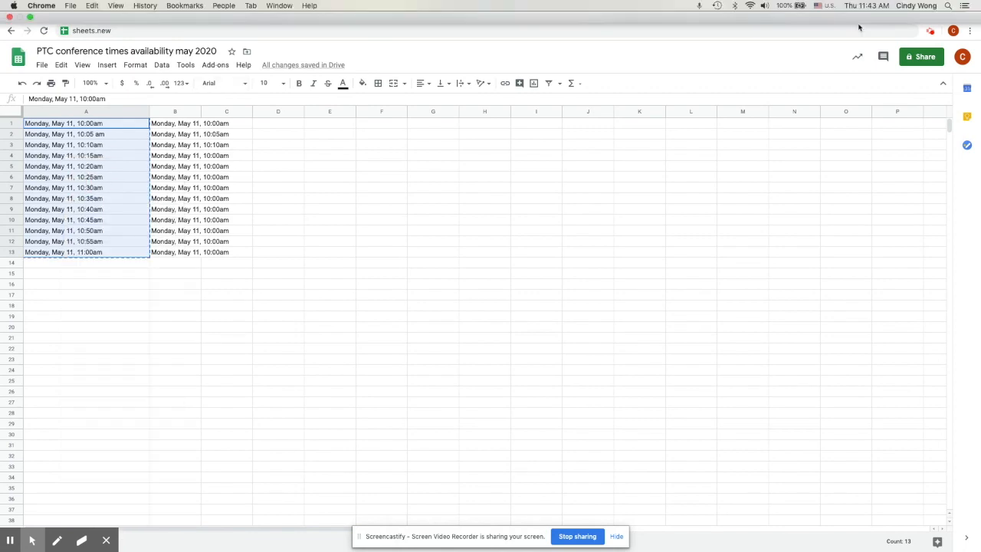
left_click(856, 36)
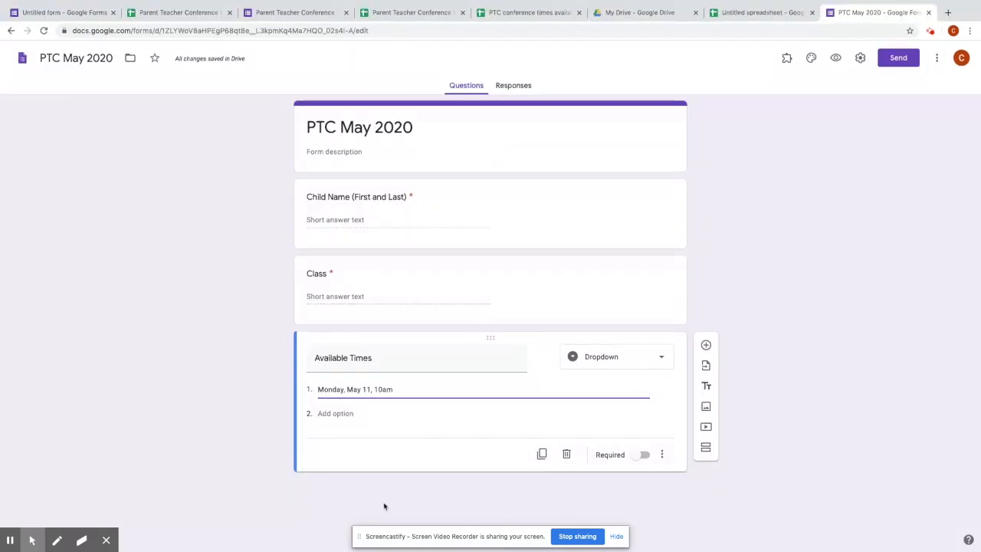
- Paste the fourteen Monday, May 11 times (10am to 11:00am) into Available Times and make it required
left_click(325, 414)
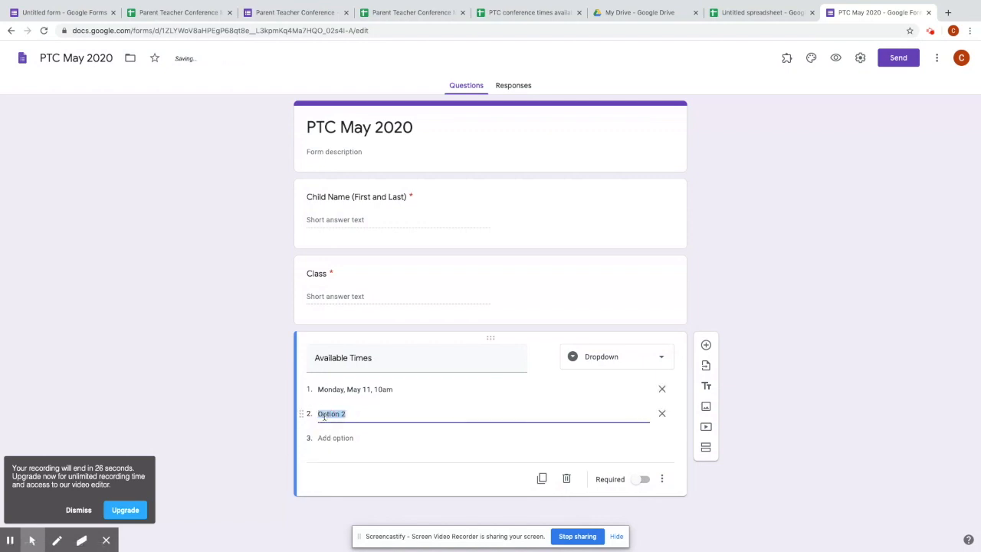
key("BackSpace")
right_click(339, 413)
left_click(340, 413)
right_click(340, 413)
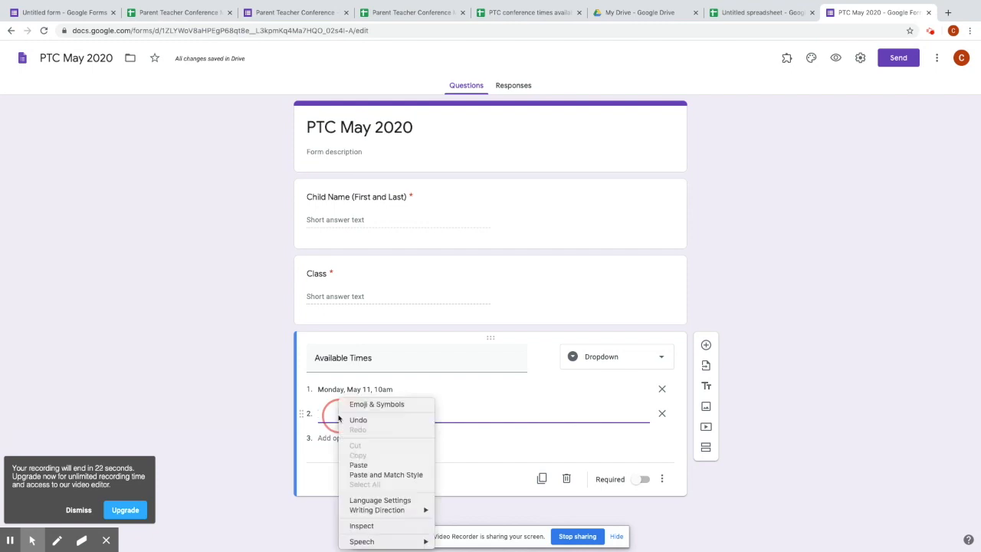
left_click(373, 465)
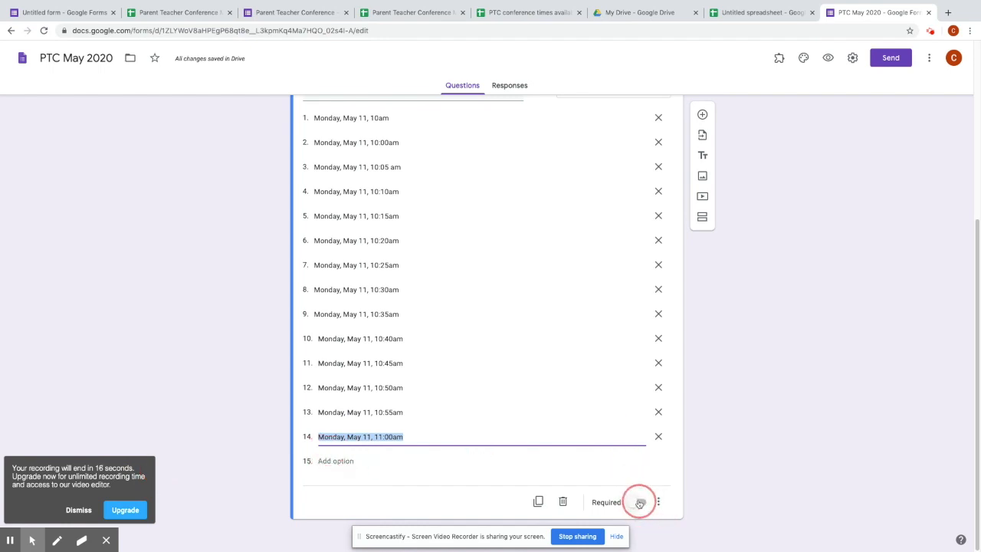
left_click(640, 503)
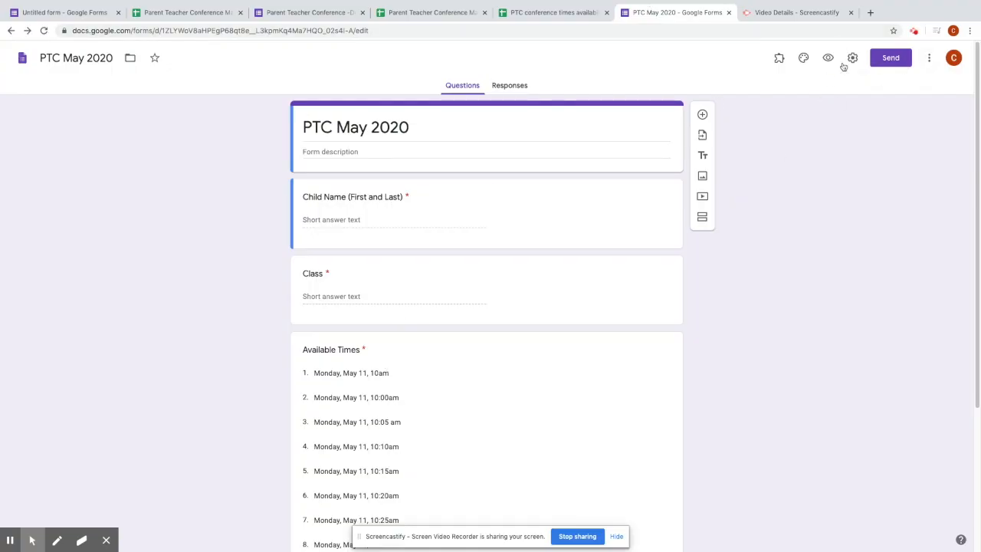
left_click(927, 61)
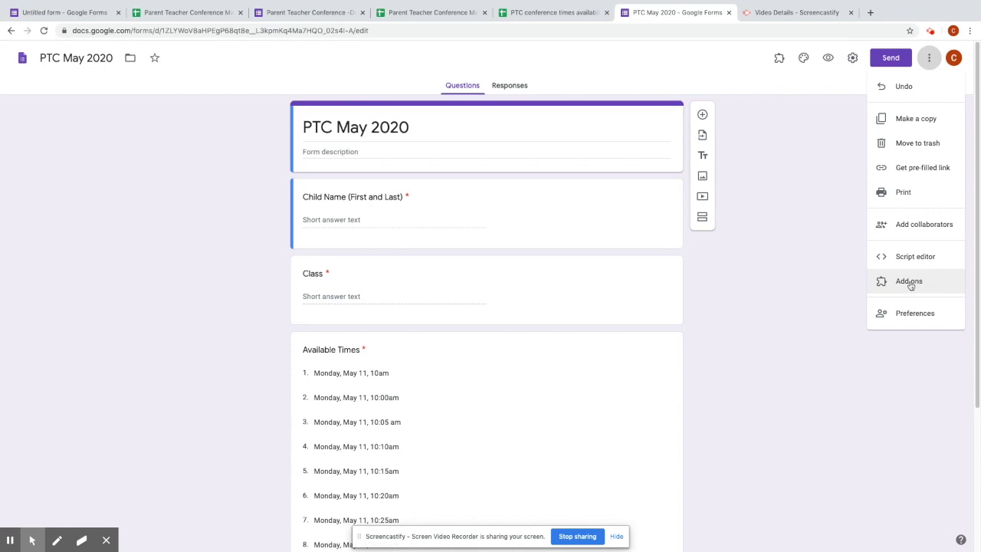
left_click(909, 282)
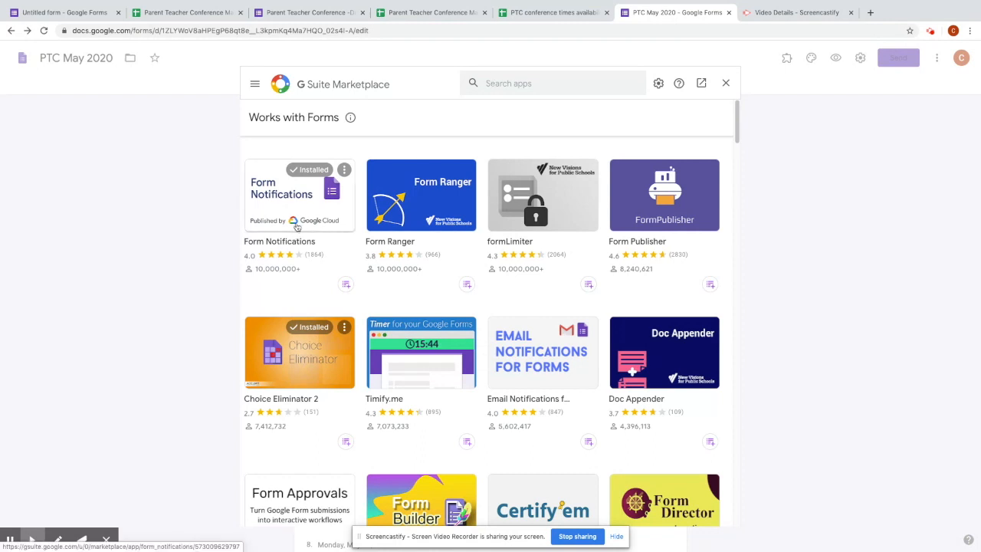
left_click(307, 376)
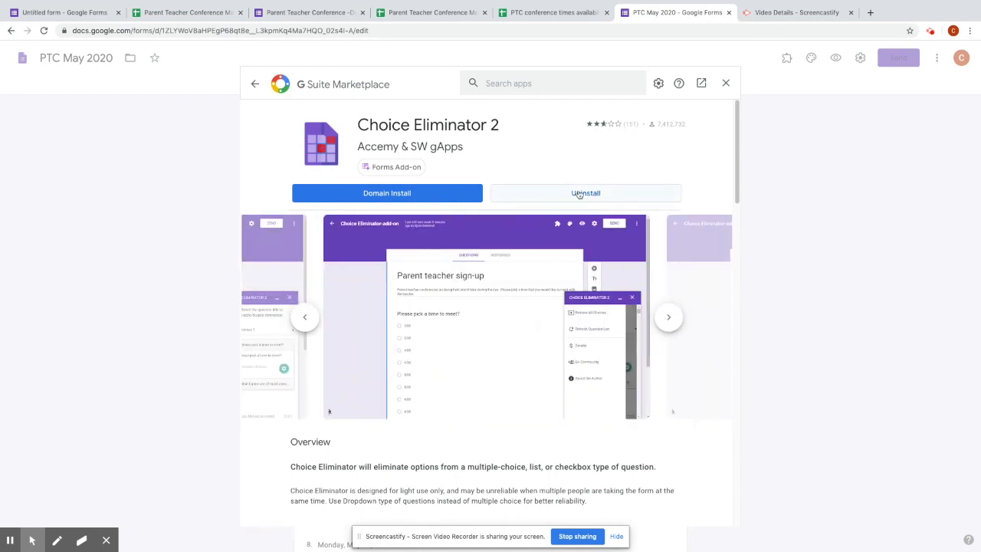
left_click(724, 84)
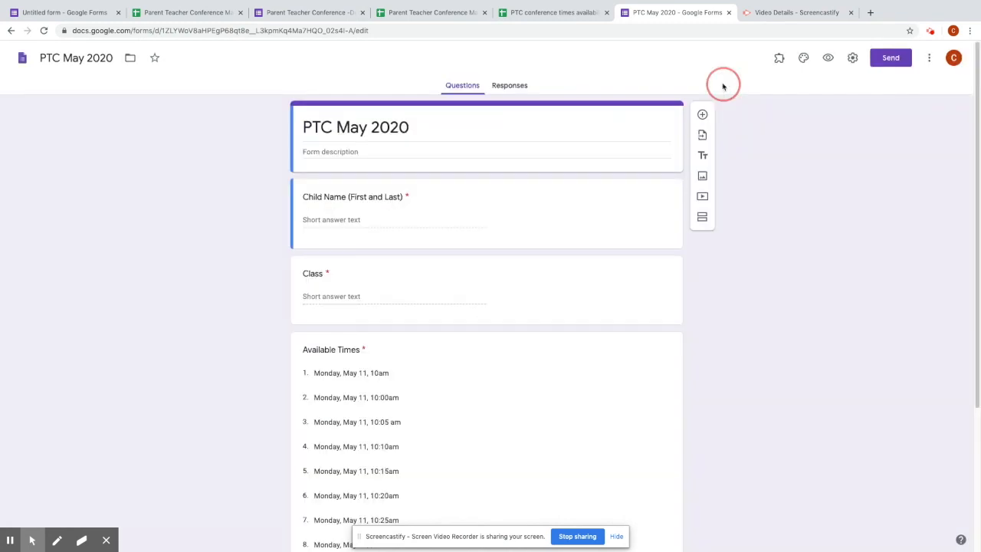
left_click(928, 59)
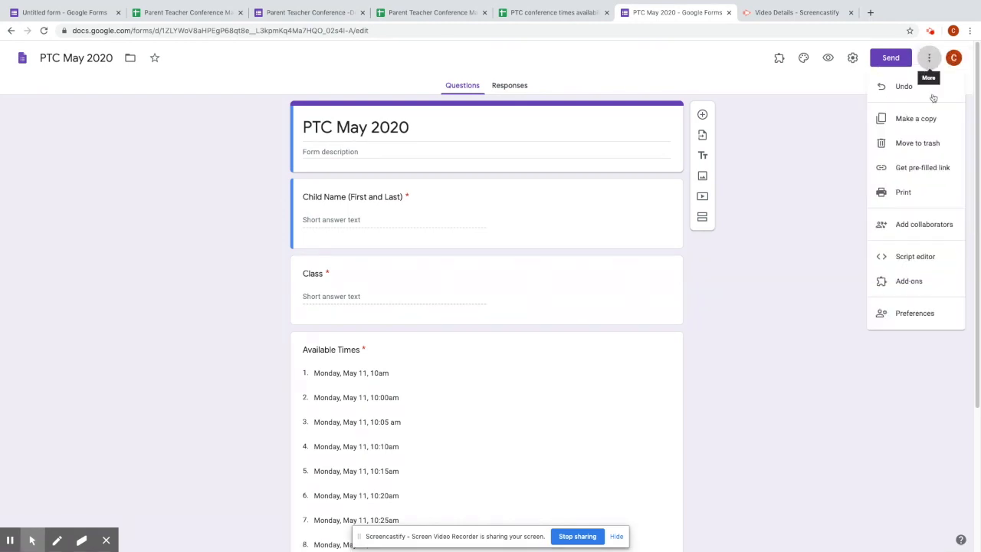
left_click(924, 281)
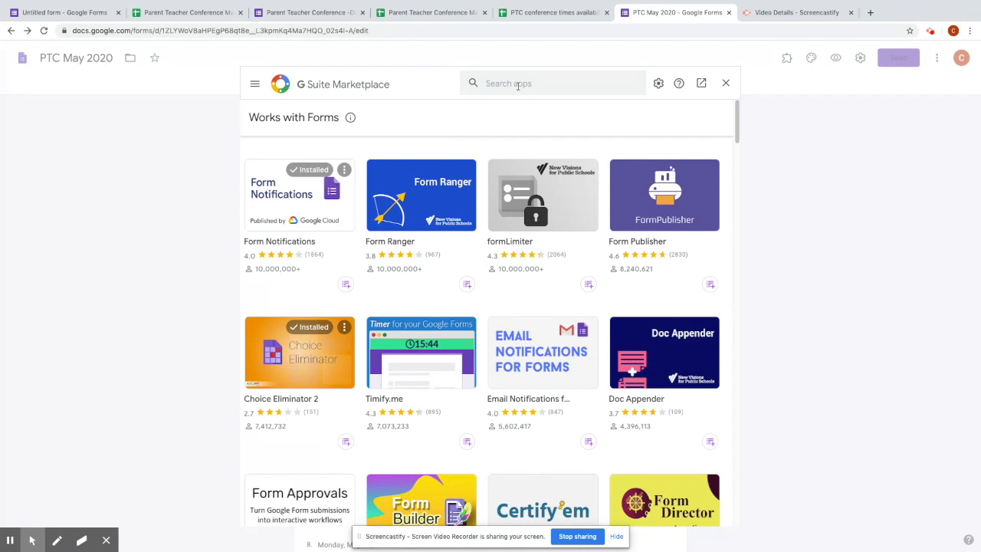
left_click(273, 209)
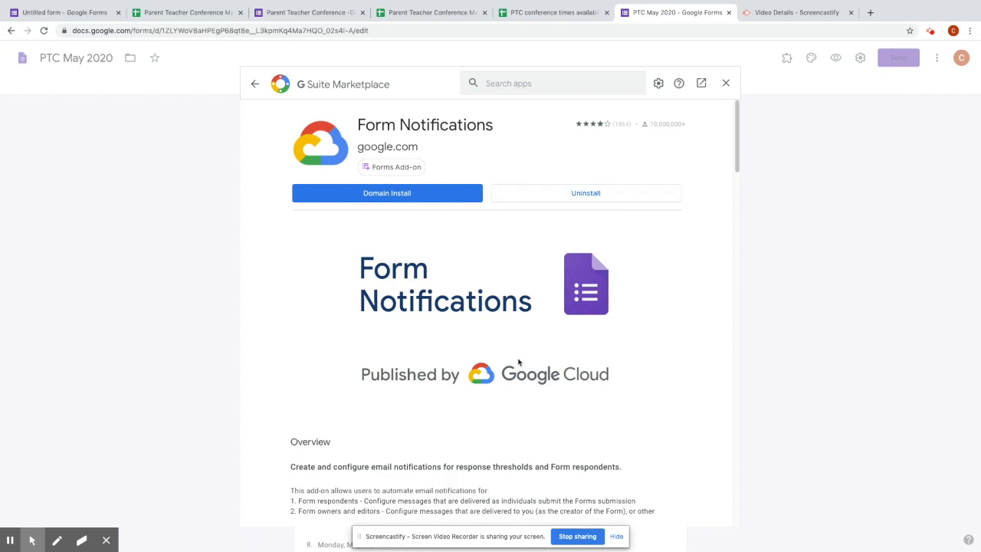
left_click(728, 84)
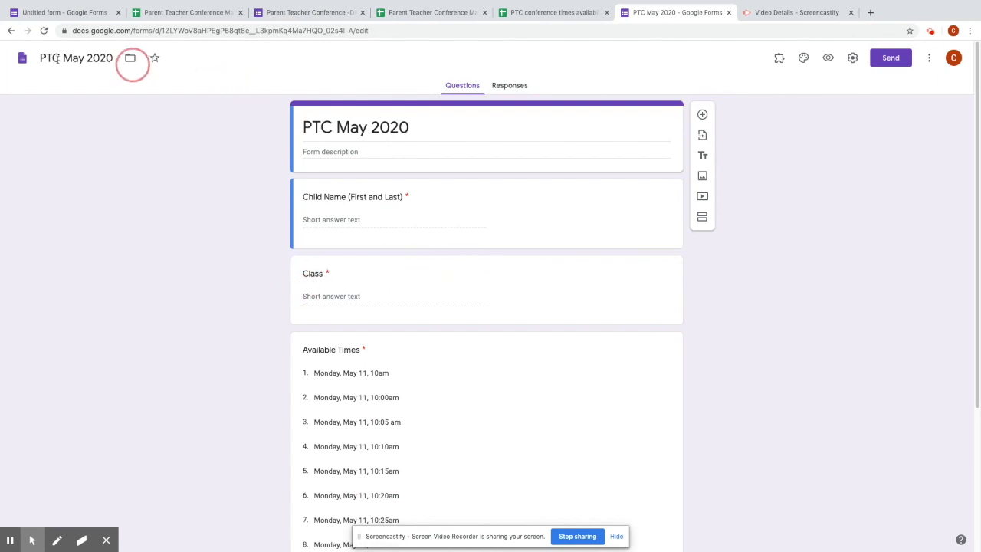
- Reload the form and open the Choice Eliminator 2 configuration panel
left_click(44, 31)
left_click(778, 59)
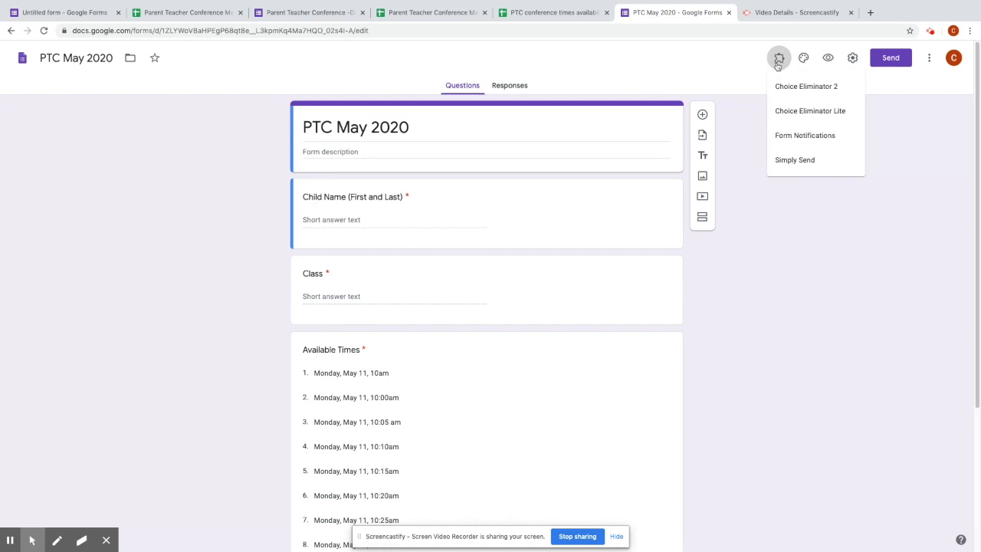
left_click(789, 99)
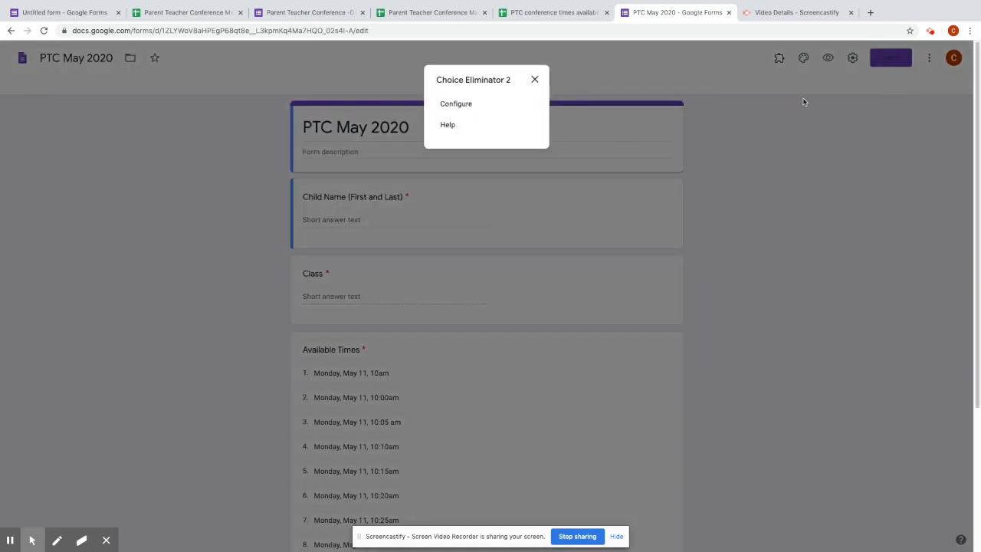
left_click(458, 105)
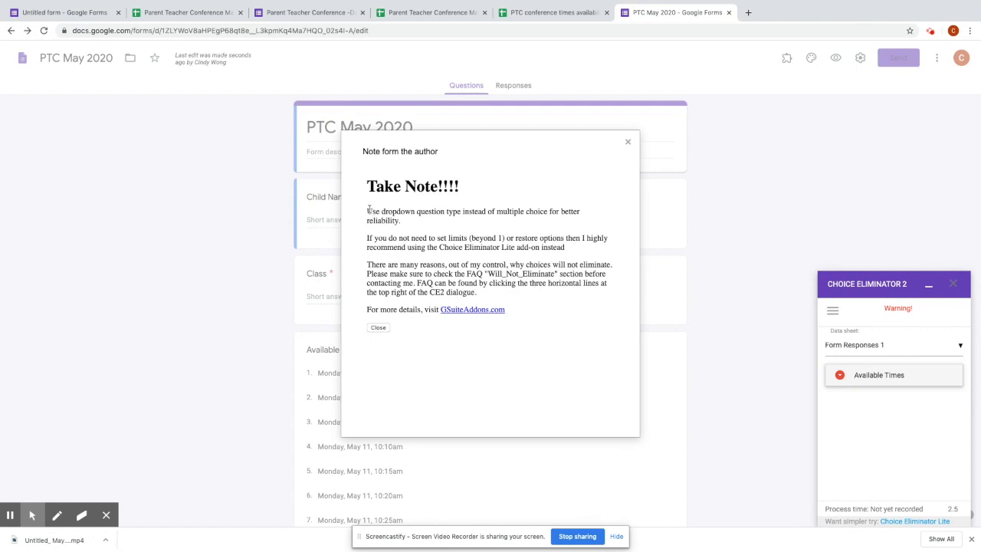
left_click(378, 328)
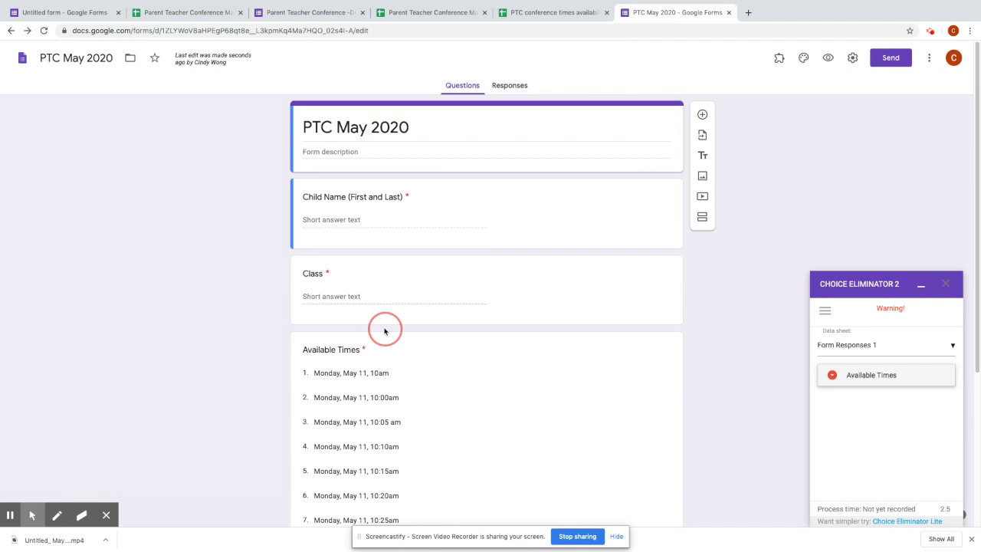
- Enable choice elimination for Available Times and show its per-choice limit options
left_click(842, 378)
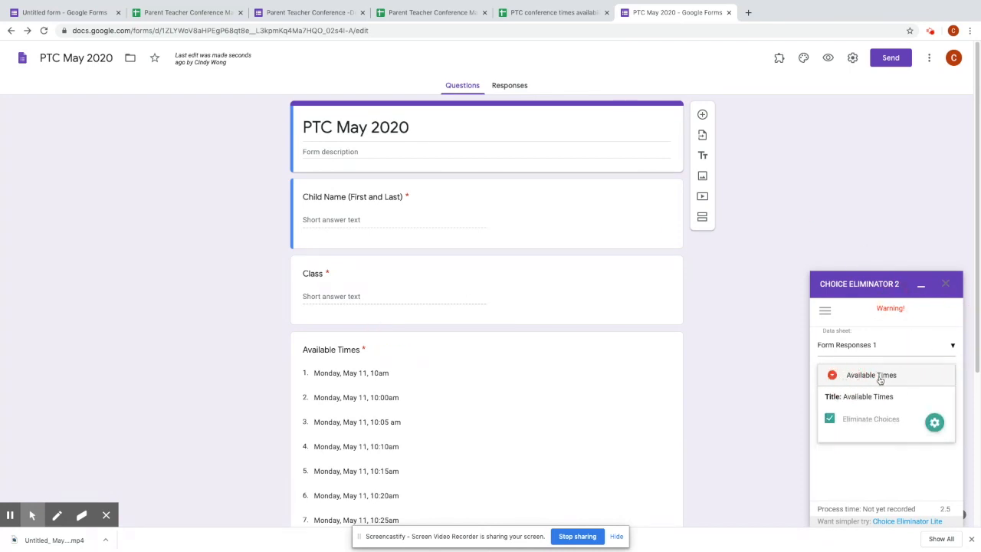
left_click(304, 349)
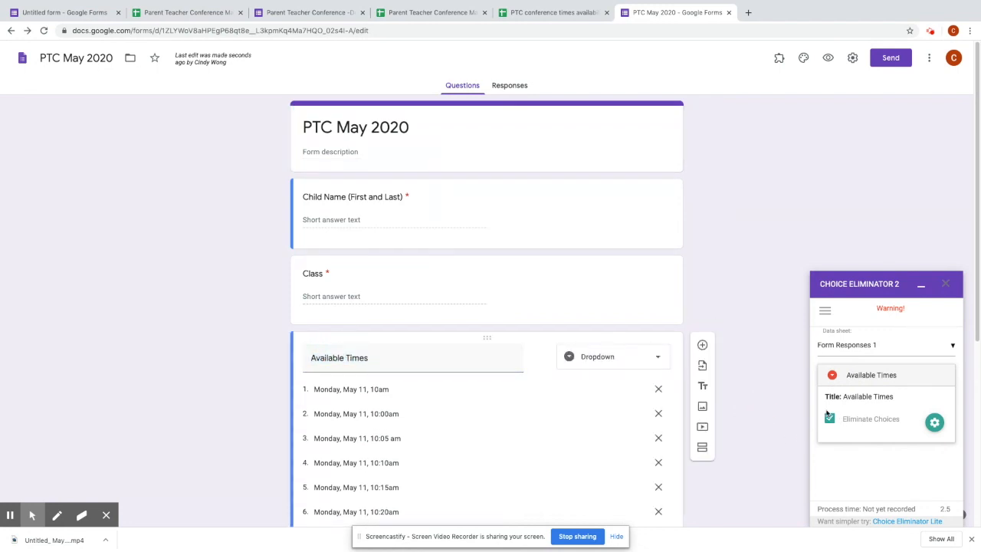
scroll(761, 455, "down", 1)
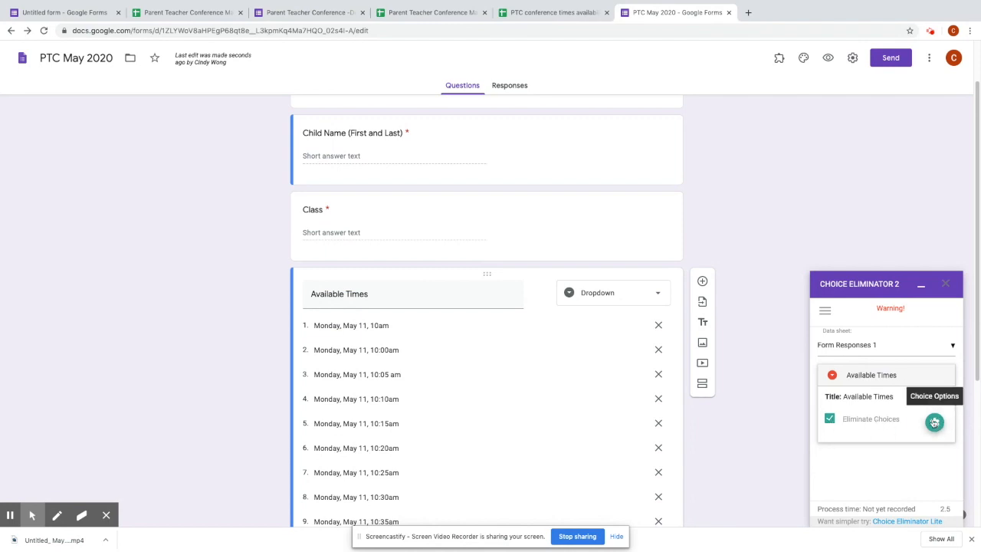
left_click(934, 421)
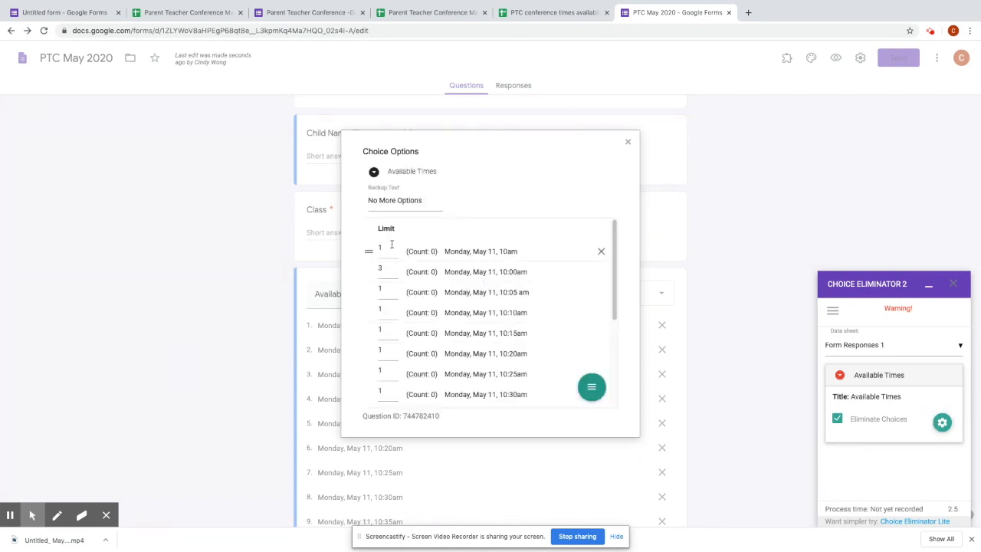
- Limit the 10:00am slot to 5 bookings and 10:05 am to 2, leaving the rest at 1
left_click(379, 270)
left_click(385, 251)
left_click(393, 270)
left_click(386, 291)
left_click(385, 308)
left_click(390, 329)
mouse_move(594, 389)
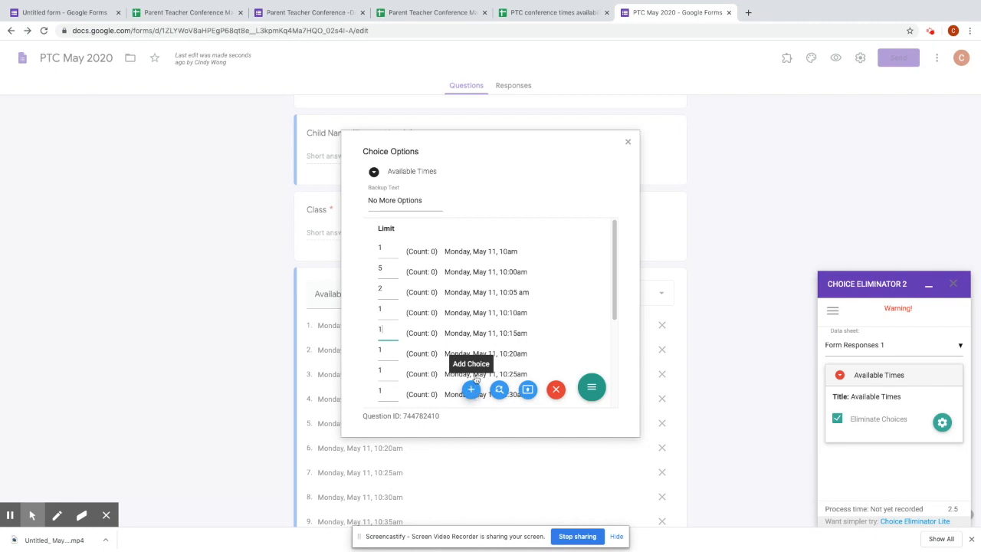
scroll(582, 314, "down", 3)
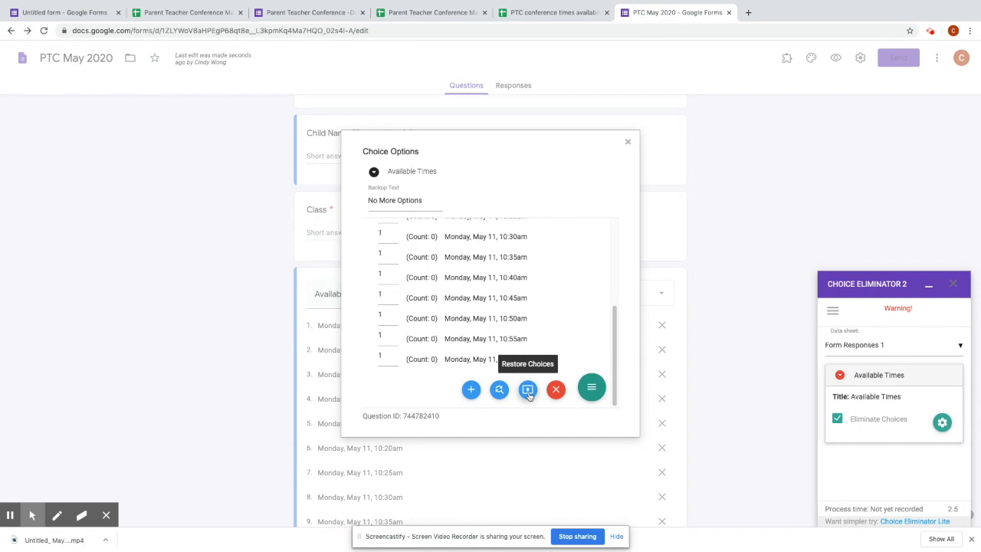
left_click(528, 392)
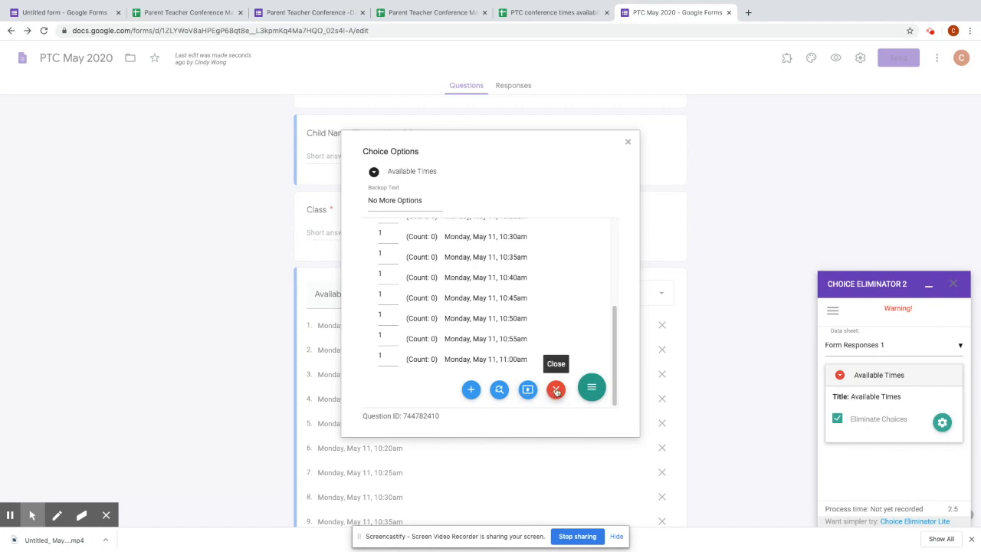
left_click(556, 390)
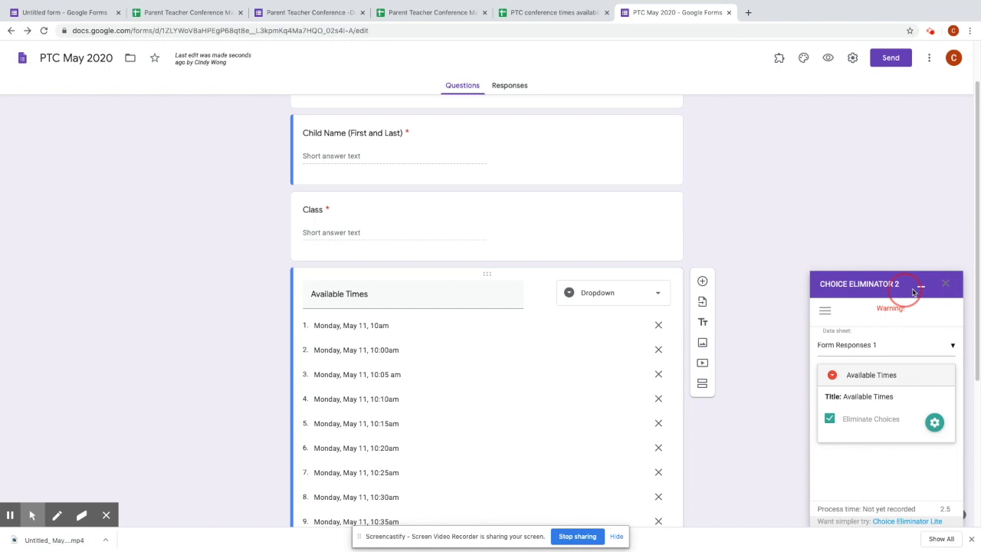
- Close Choice Eliminator 2 and open the Form Notifications add-on panel
left_click(945, 287)
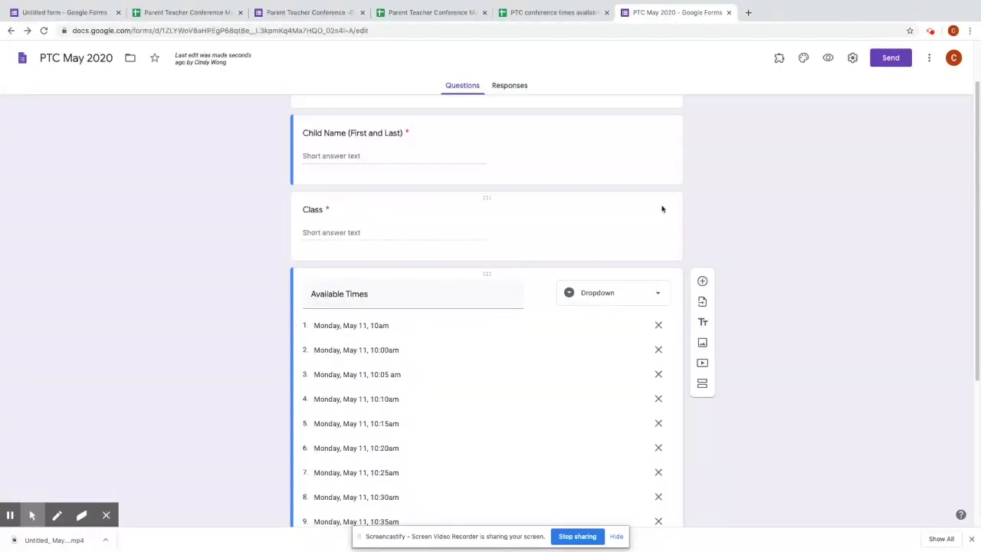
scroll(626, 407, "down", 2)
scroll(536, 383, "down", 2)
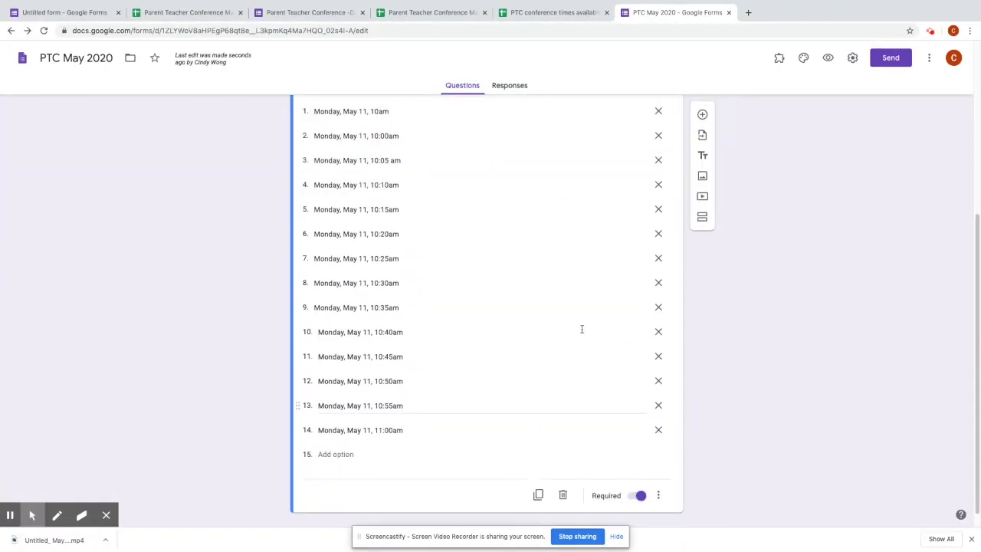
scroll(580, 329, "up", 3)
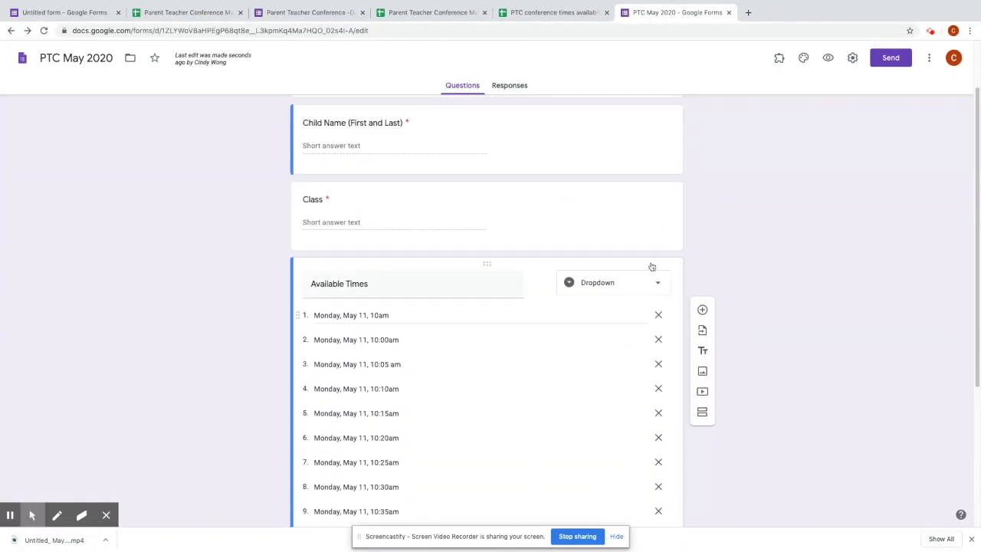
left_click(779, 59)
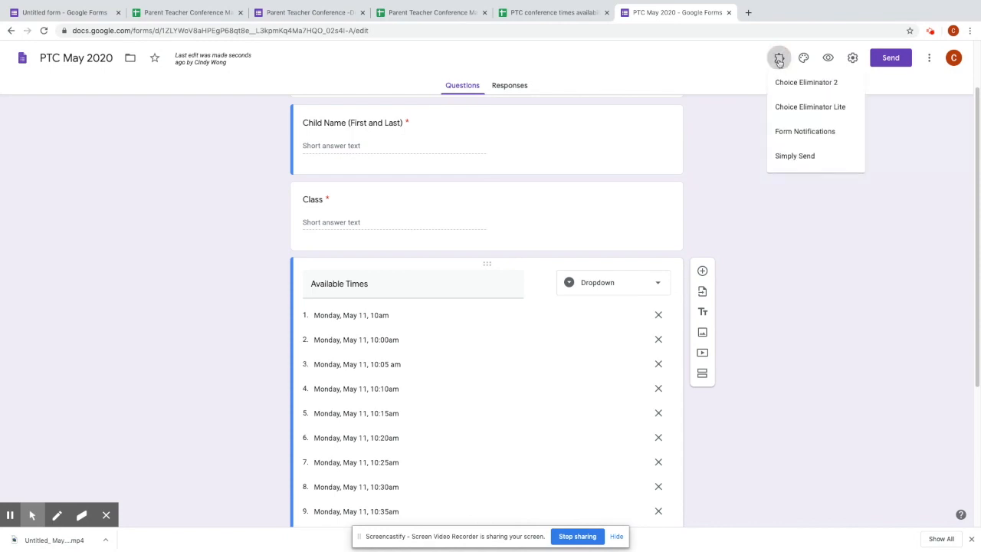
left_click(801, 135)
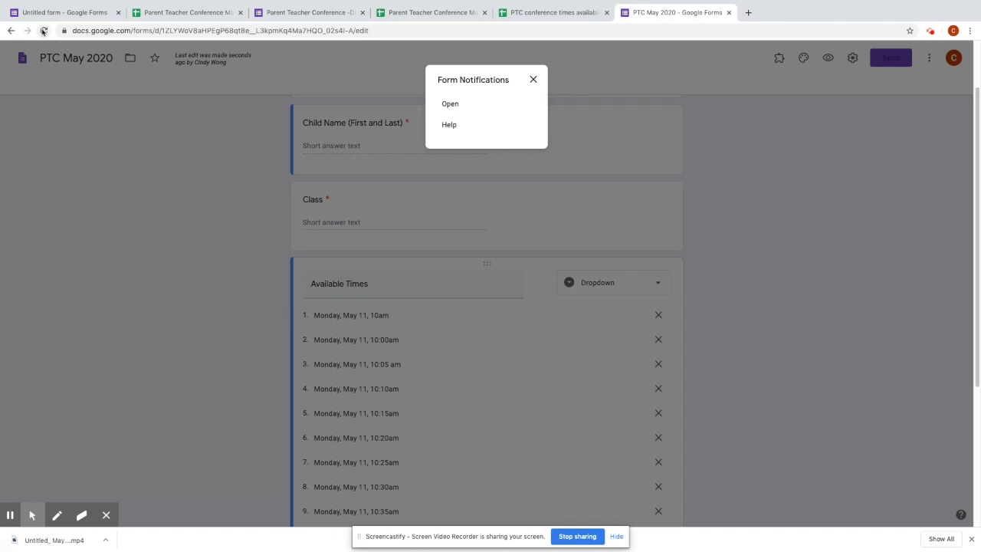
left_click(450, 104)
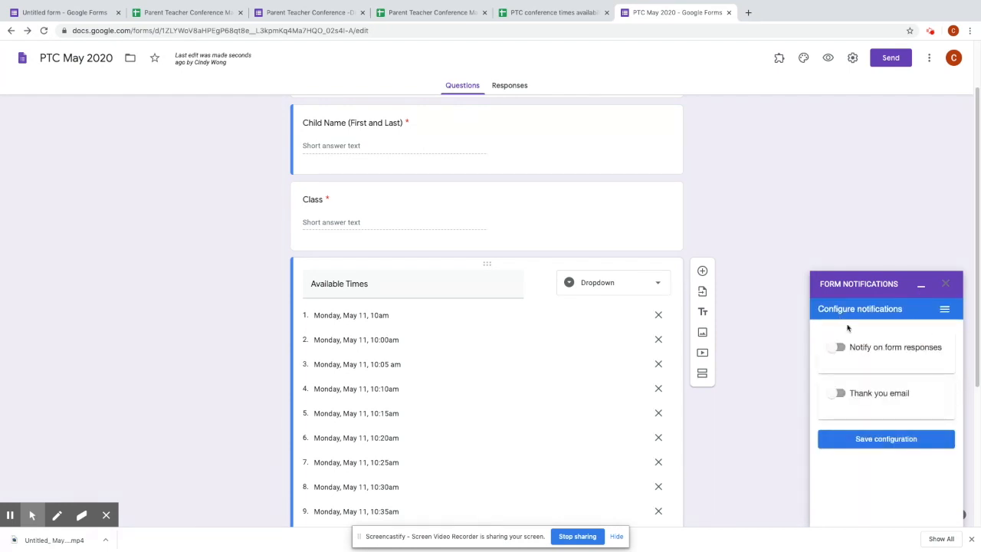
- Turn on response notifications, add a second recipient's e-mail address, and notify after every 1 response
left_click(842, 350)
scroll(924, 373, "down", 1)
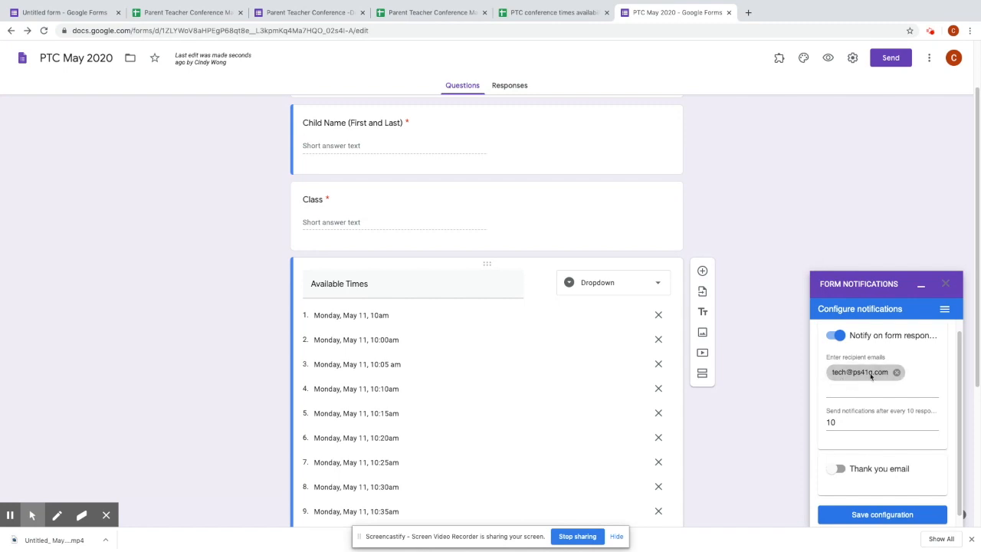
left_click(898, 383)
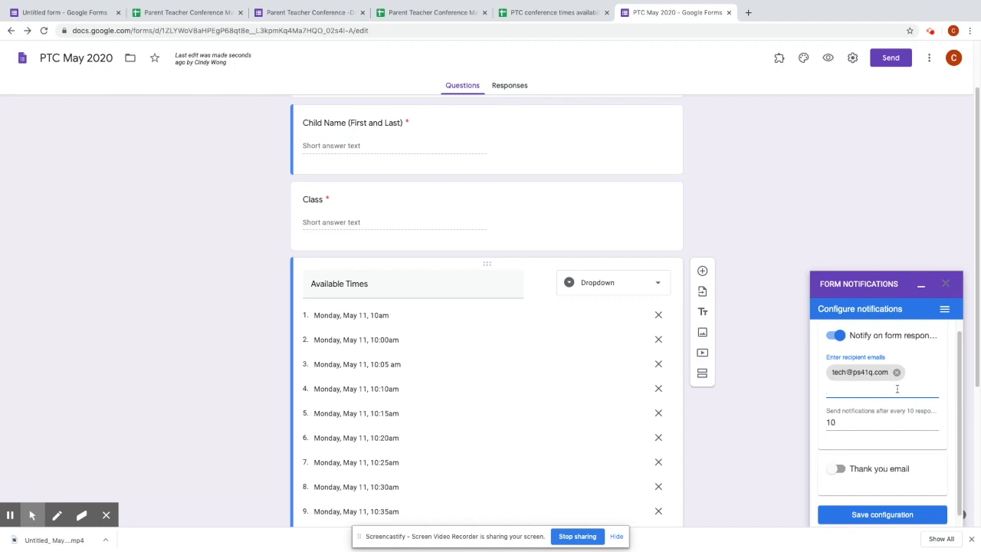
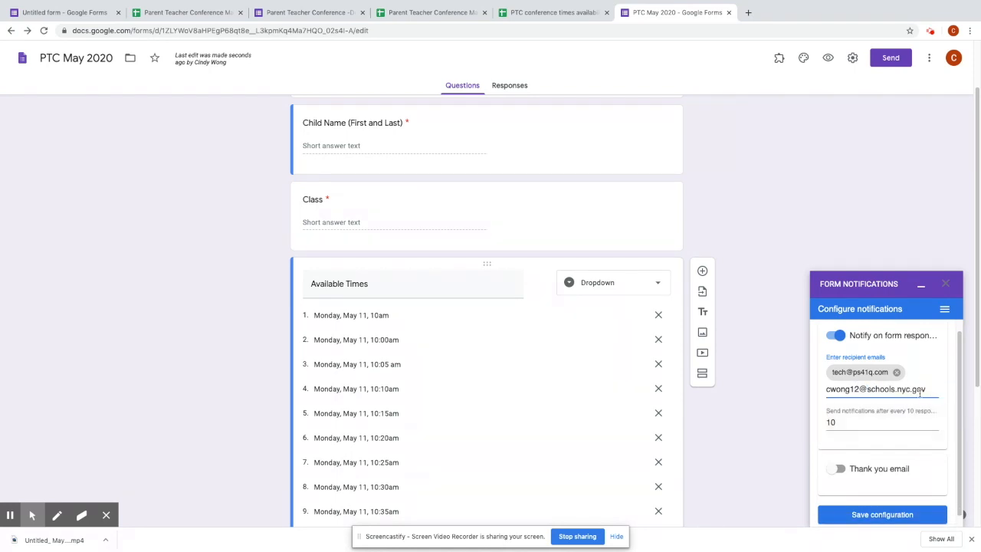
left_click(882, 423)
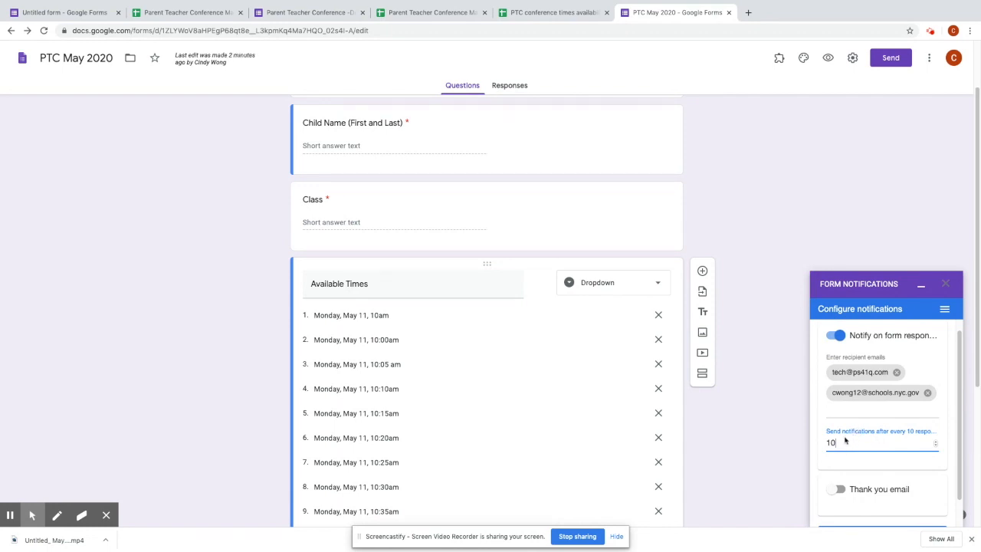
key("BackSpace")
scroll(498, 314, "down", 1)
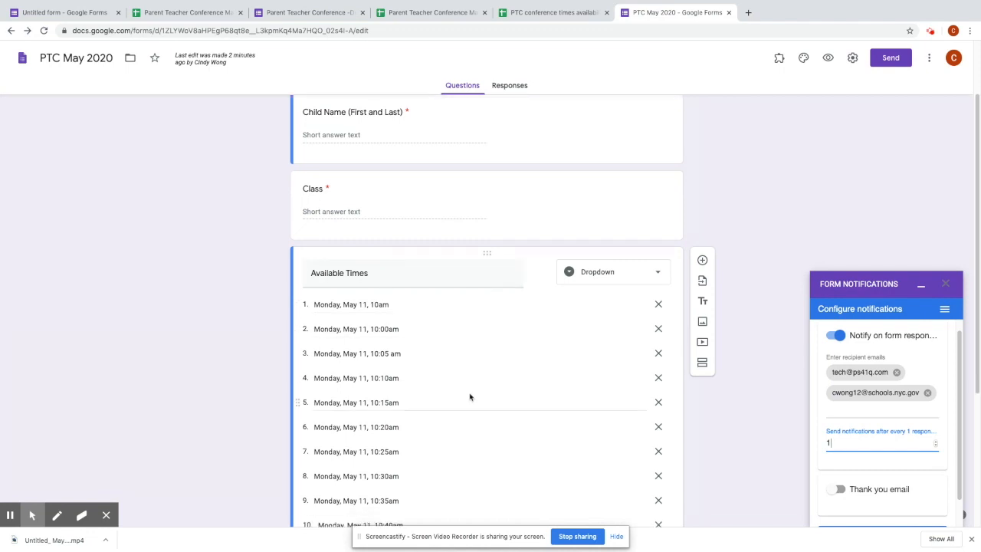
scroll(469, 397, "down", 1)
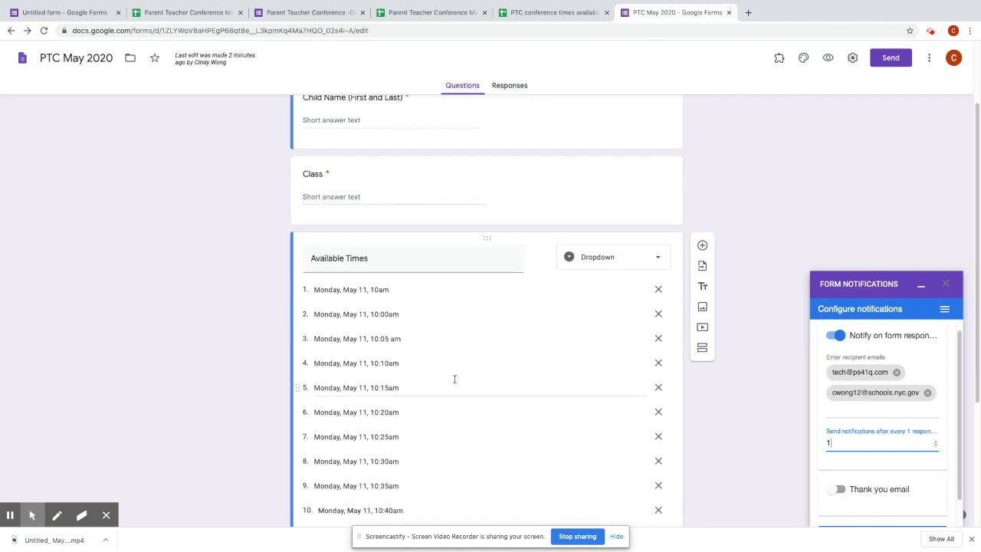
left_click(394, 365)
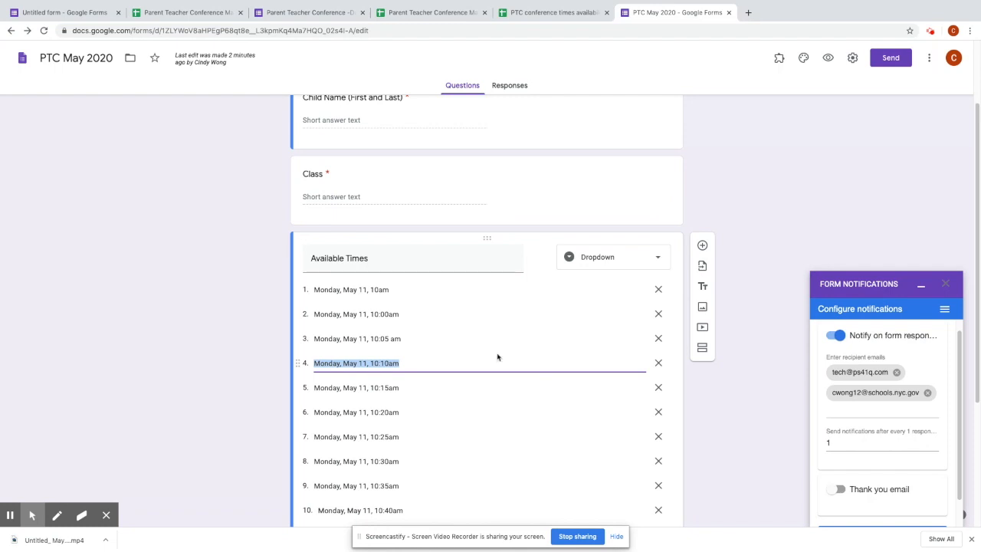
- Save the notification settings with the thank-you email left off, then close the panel
scroll(878, 441, "down", 1)
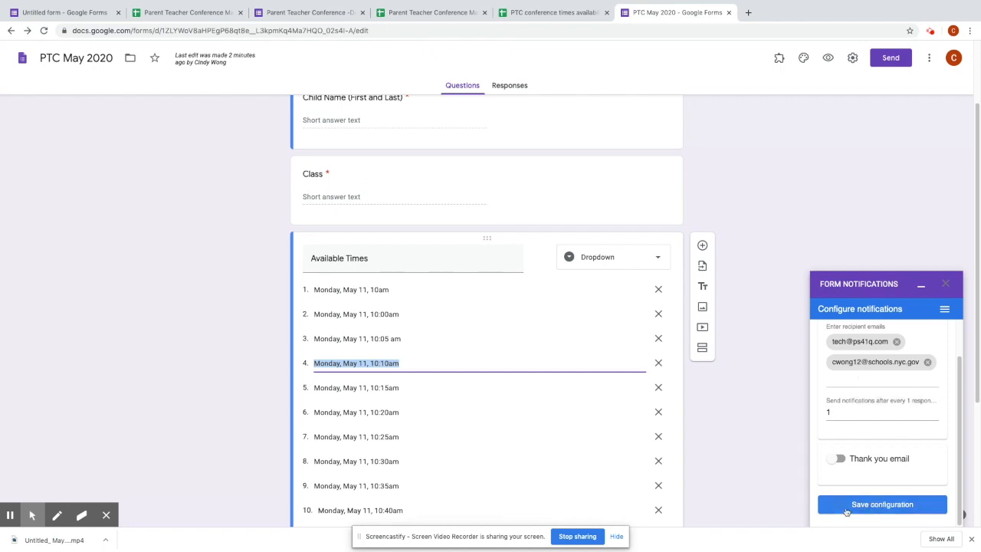
left_click(839, 458)
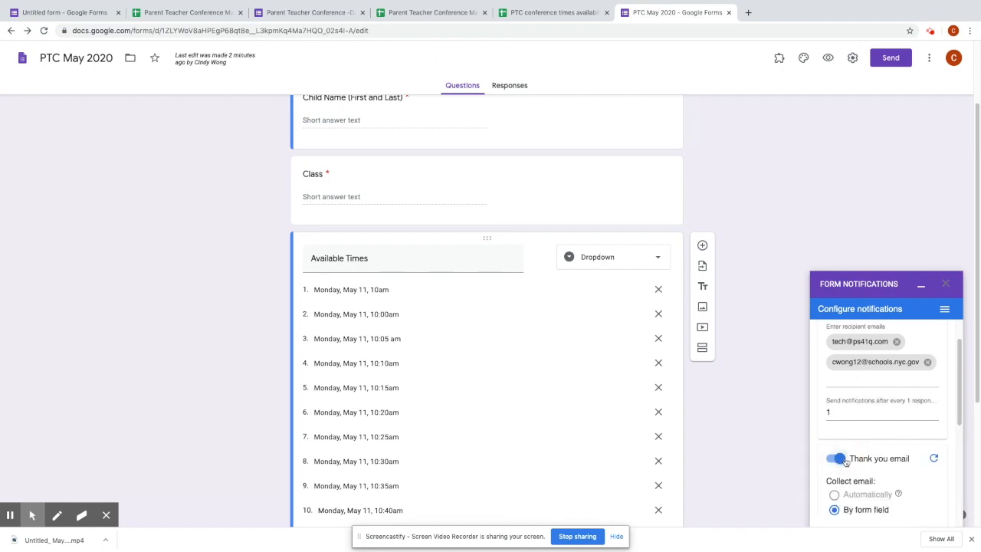
scroll(847, 461, "down", 1)
scroll(848, 460, "down", 3)
scroll(858, 377, "down", 2)
scroll(860, 406, "down", 1)
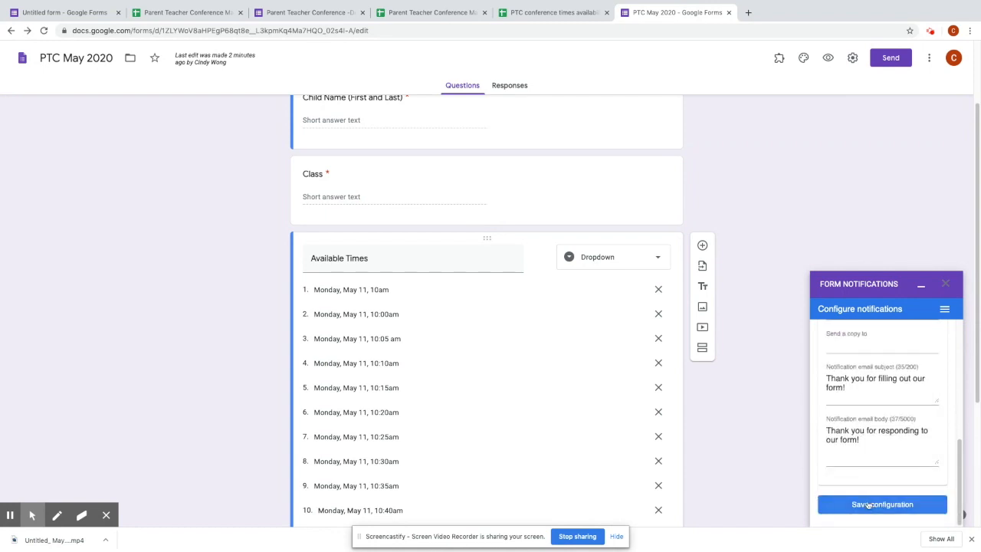
left_click(869, 504)
left_click(886, 442)
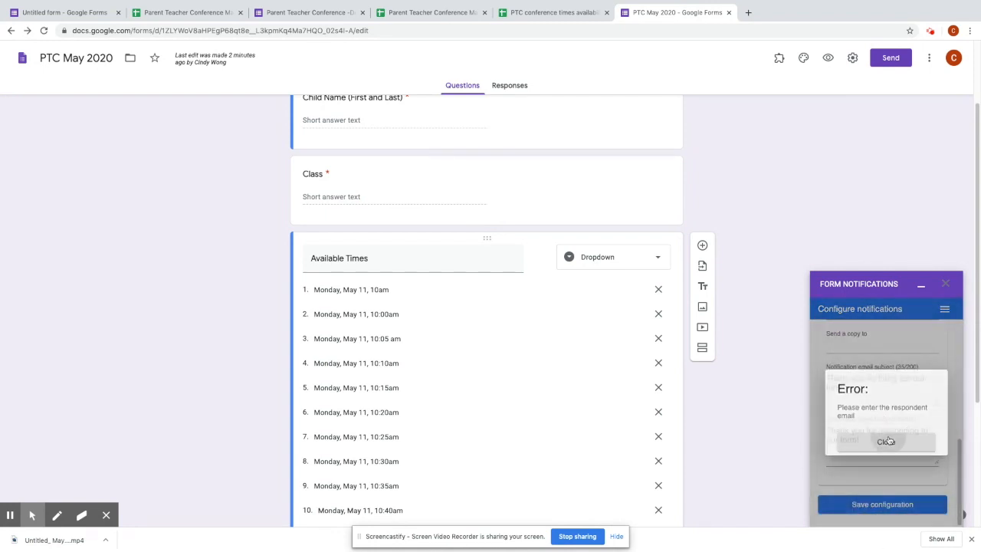
scroll(848, 444, "up", 5)
left_click(834, 444)
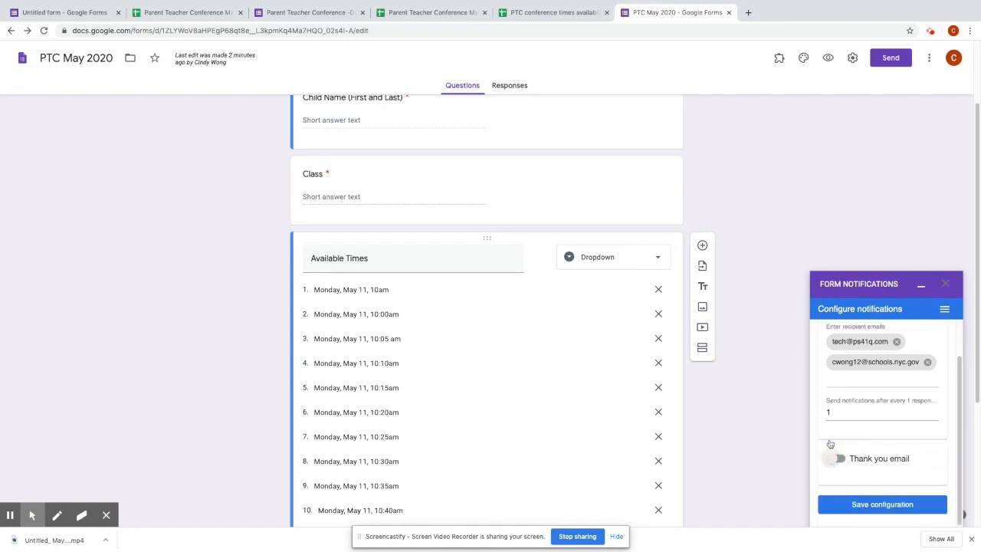
scroll(836, 453, "down", 2)
left_click(883, 506)
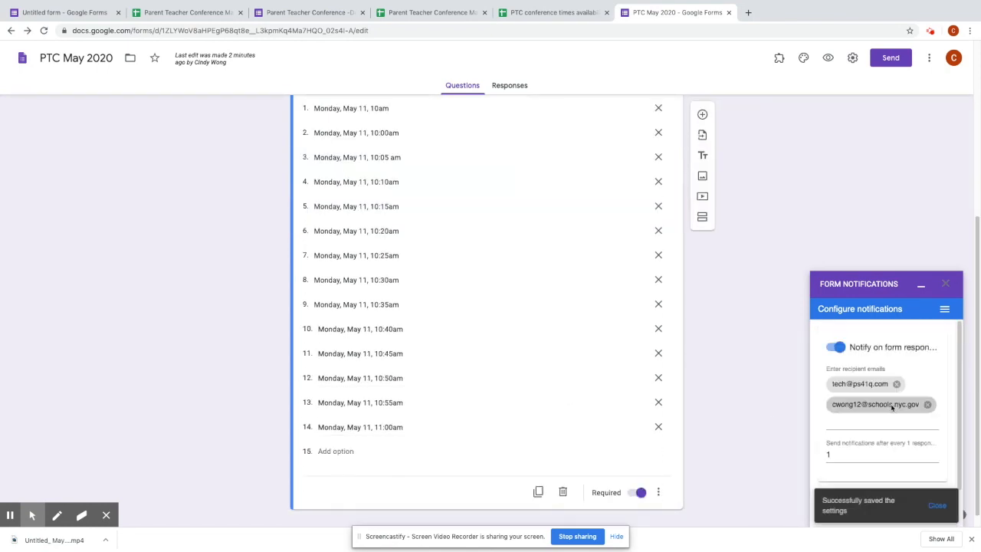
left_click(934, 509)
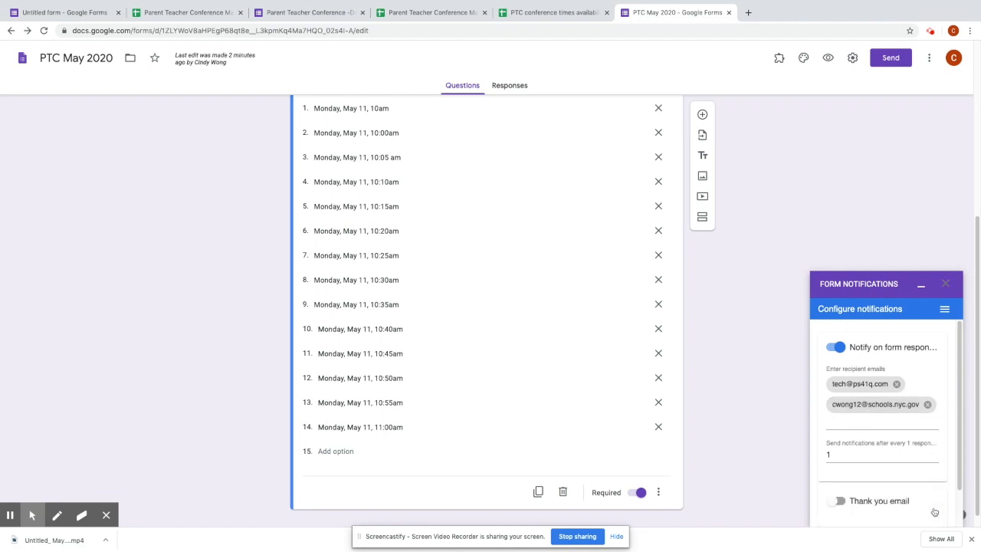
left_click(948, 284)
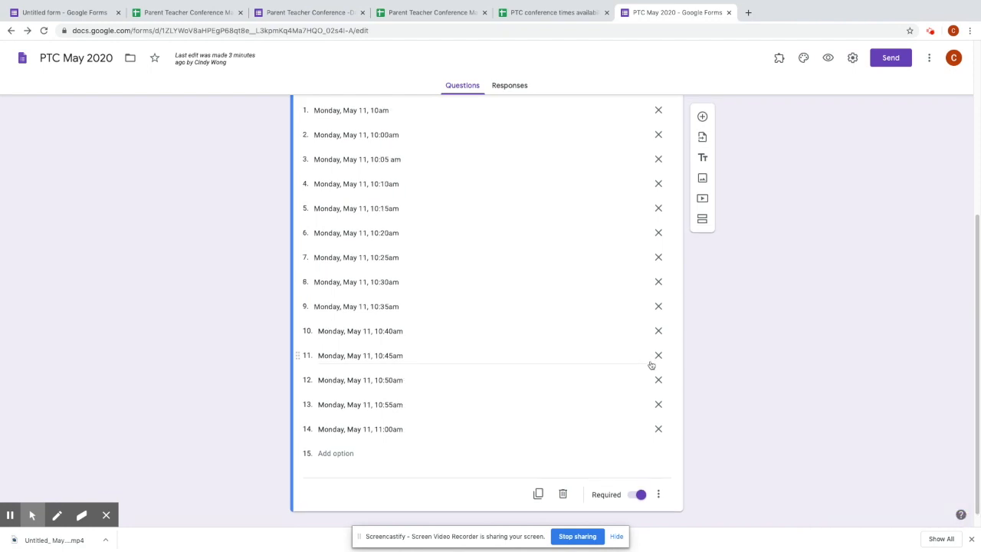
- In General settings, collect email addresses, always send response receipts, and allow users outside the school
scroll(651, 364, "up", 4)
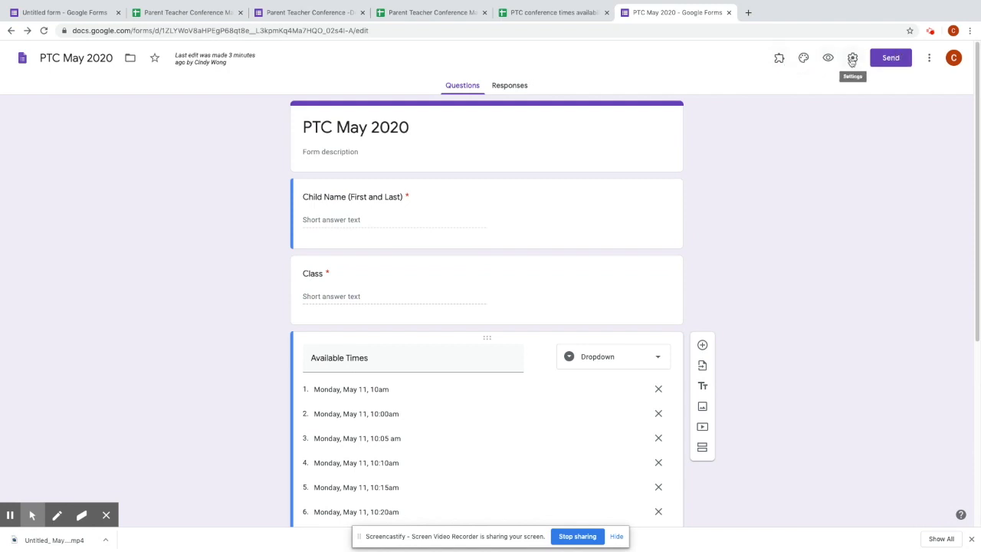
left_click(852, 60)
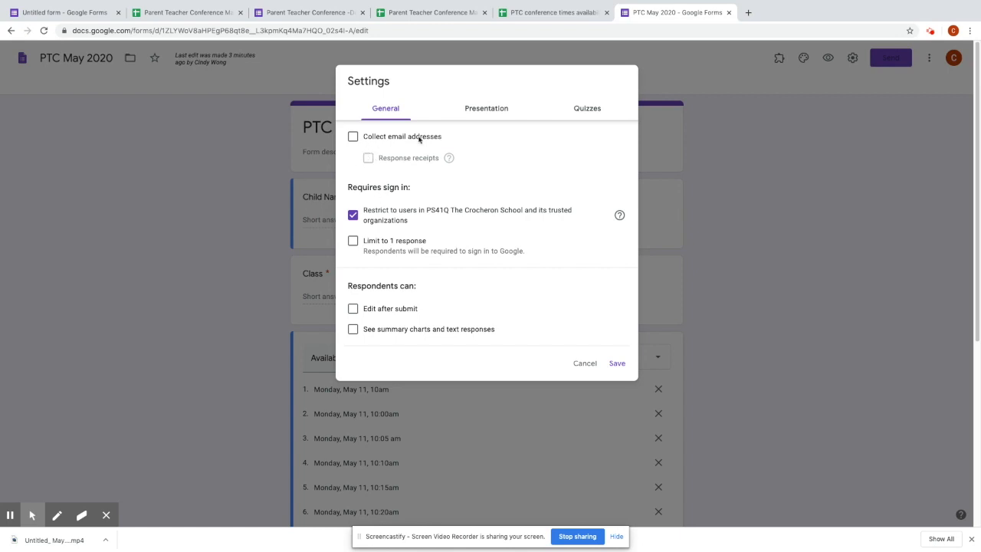
left_click(353, 137)
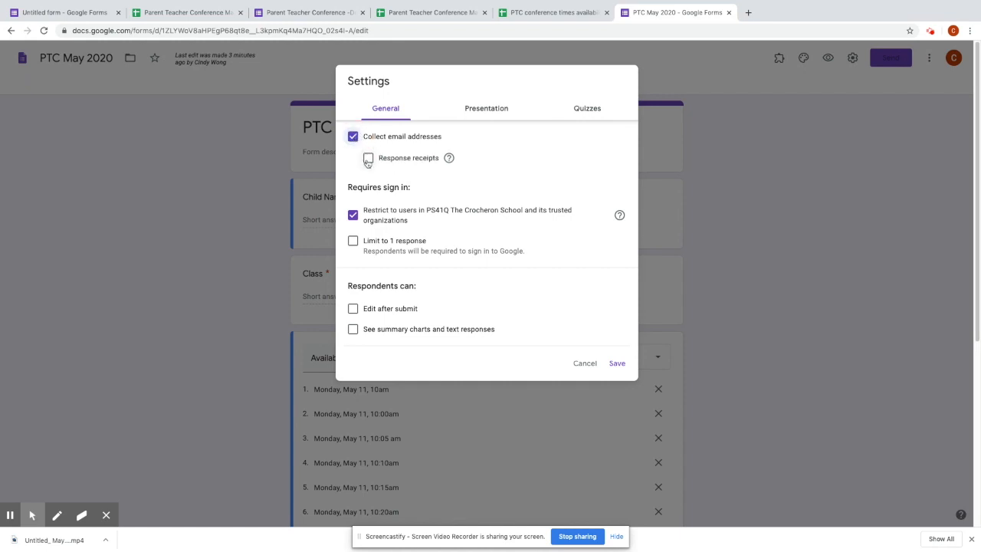
left_click(368, 160)
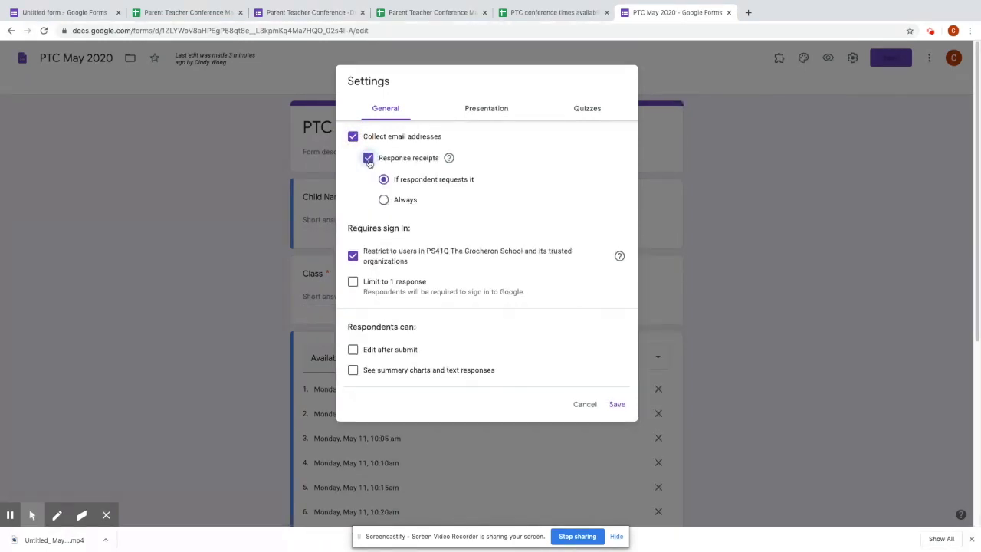
left_click(384, 201)
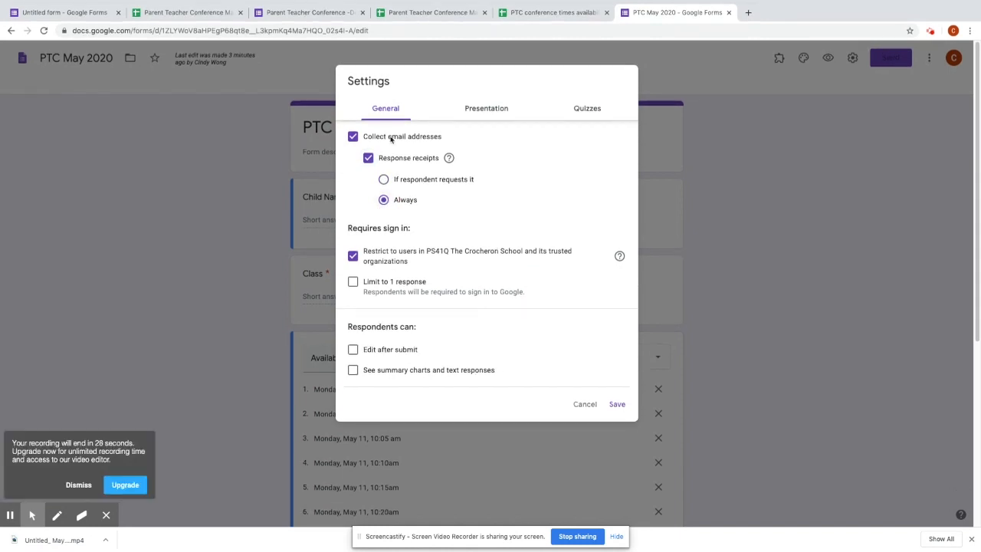
left_click(78, 484)
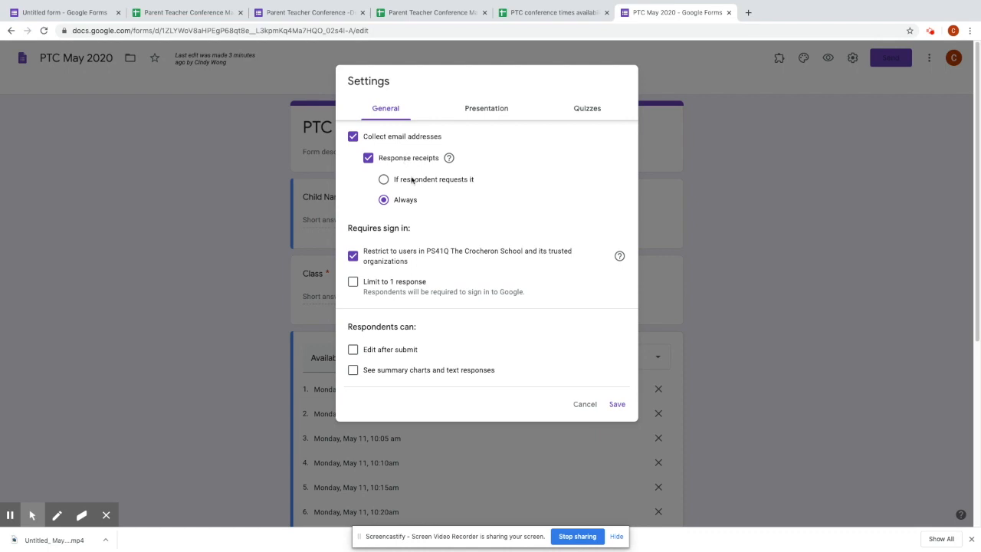
left_click(354, 256)
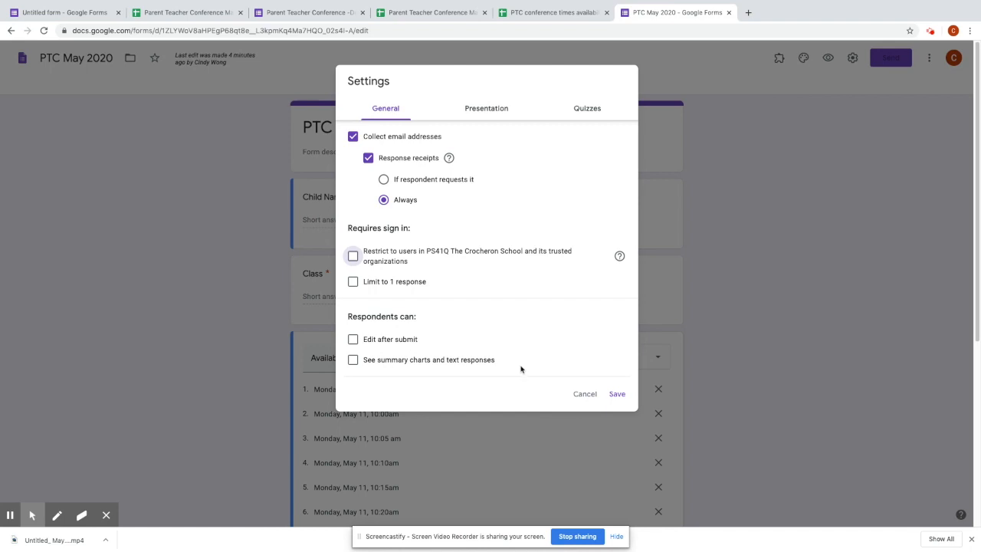
left_click(616, 394)
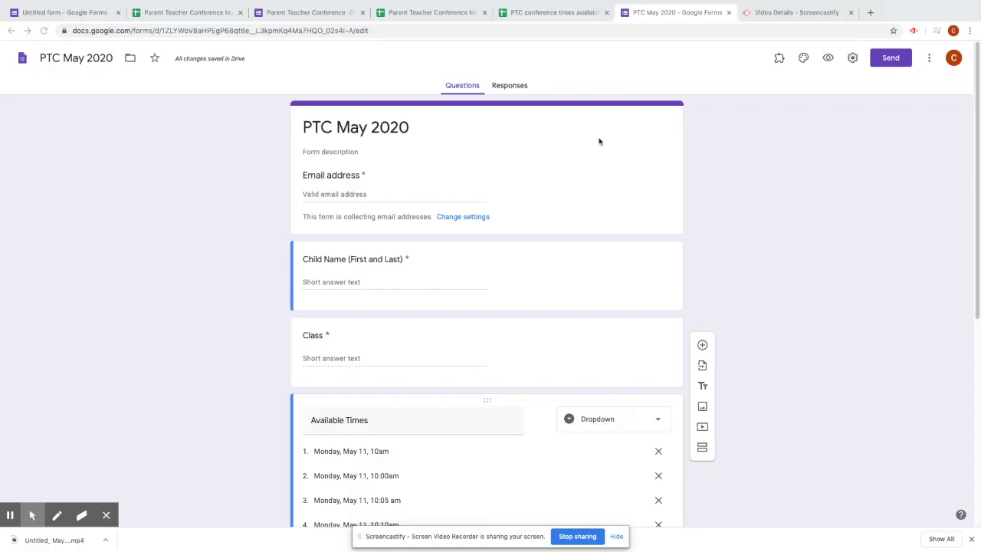
- Show the form's Responses page, which has 0 responses and is still accepting them
scroll(479, 222, "down", 1)
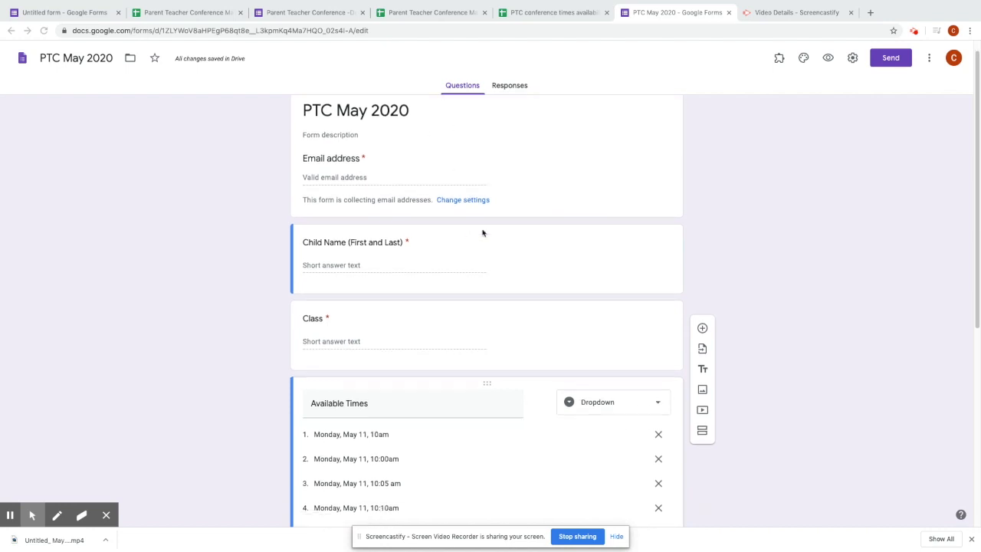
left_click(780, 60)
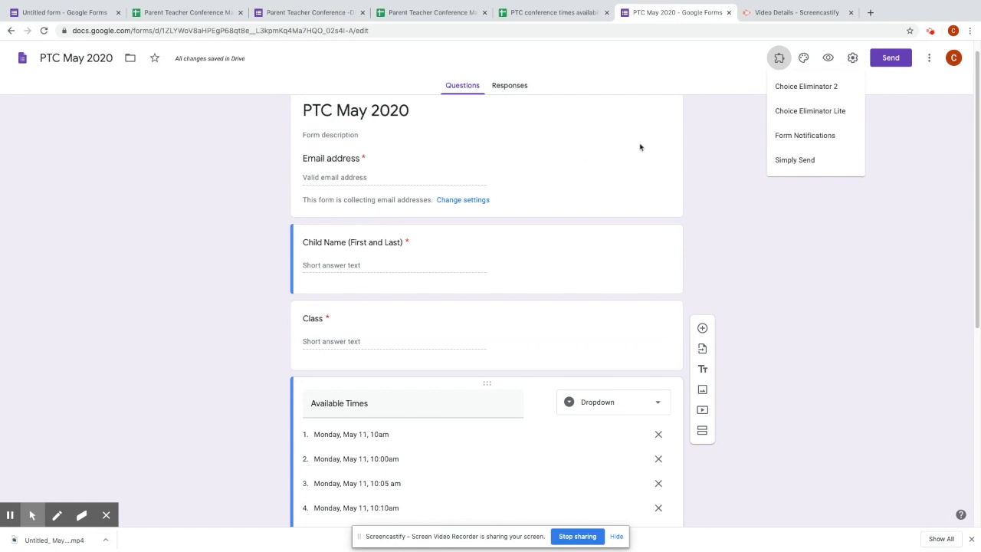
left_click(689, 81)
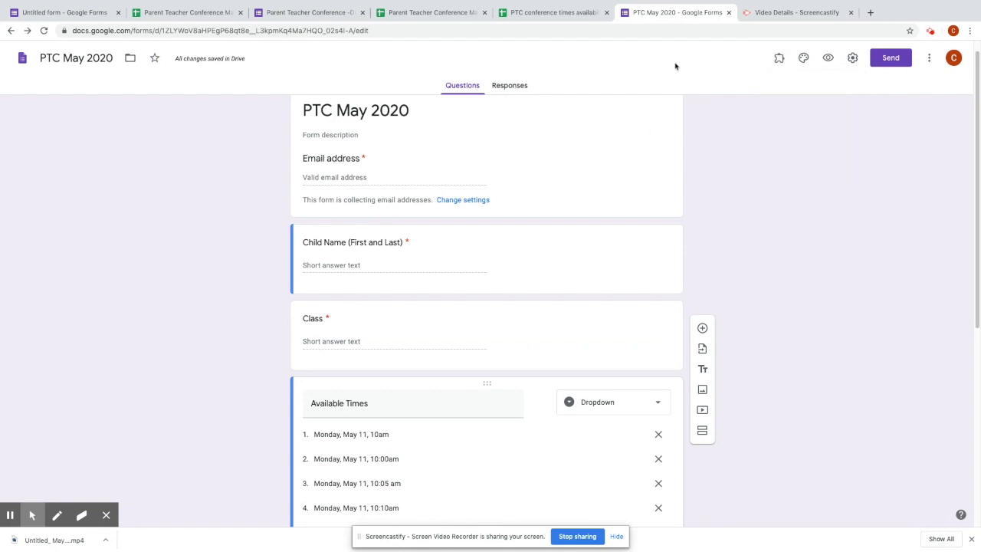
left_click(510, 87)
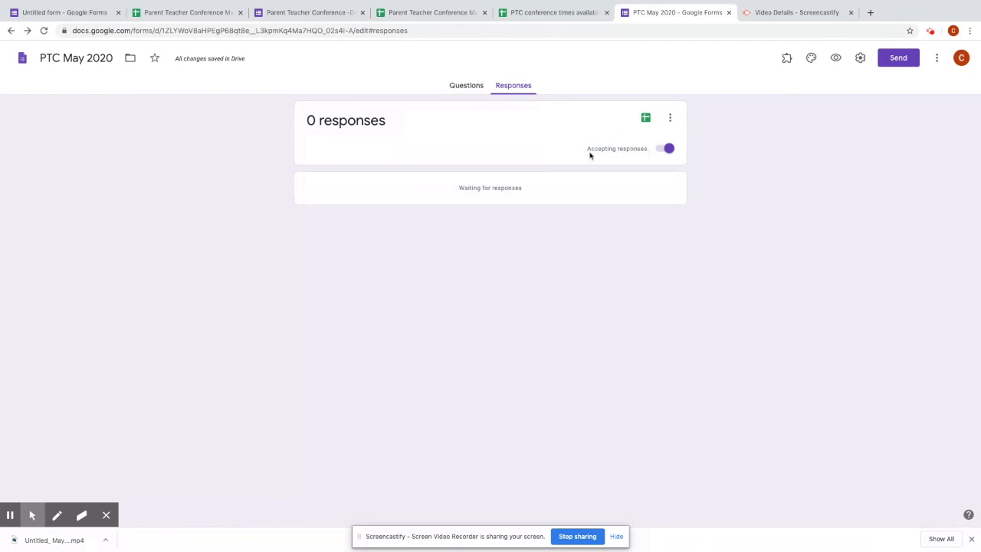
- Stop accepting responses and create a new linked spreadsheet, 'PTC May 2020 (Responses)'
left_click(660, 149)
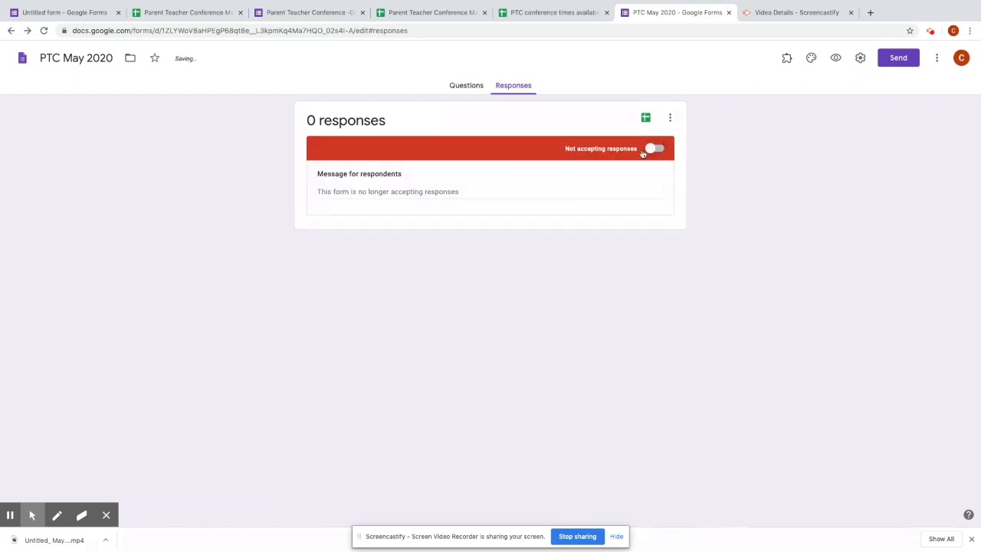
left_click(422, 192)
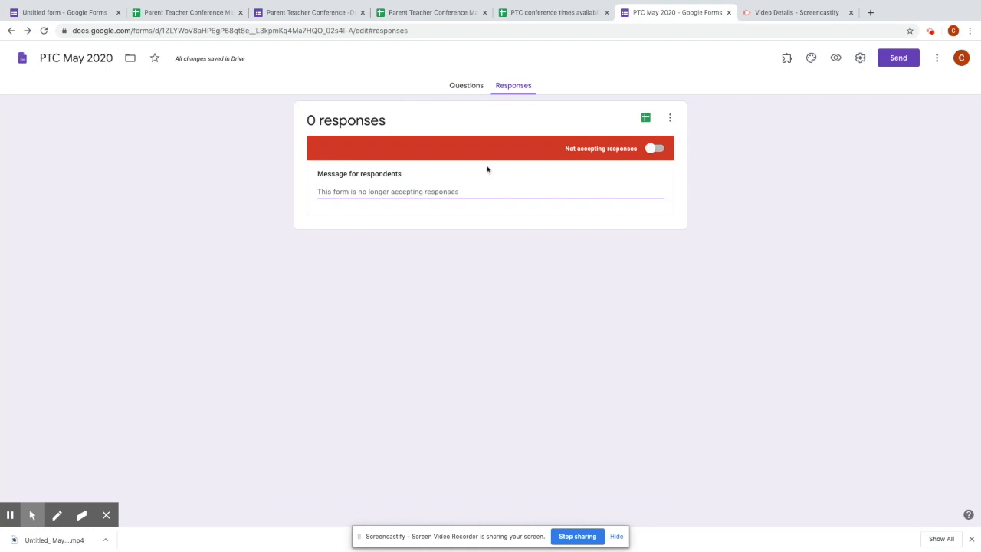
left_click(646, 119)
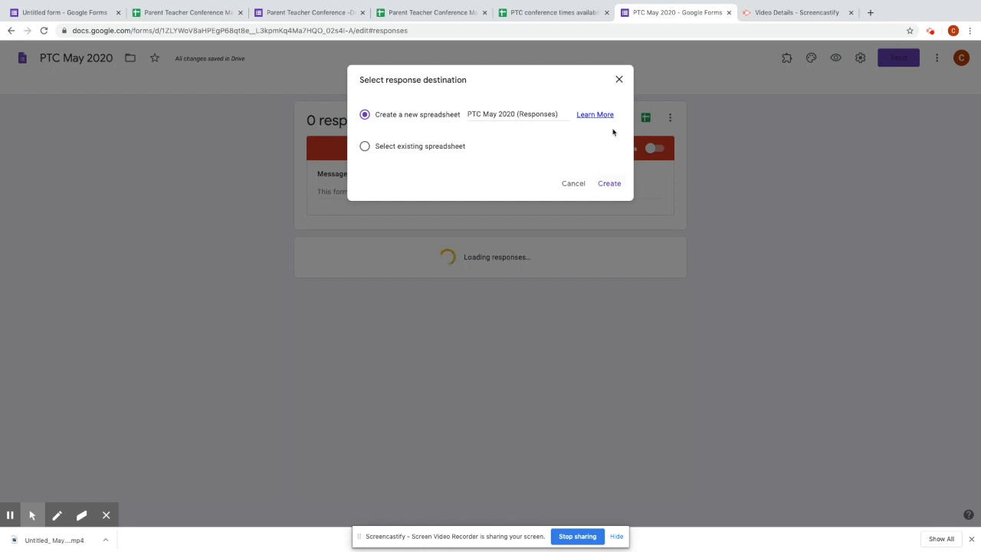
left_click(608, 182)
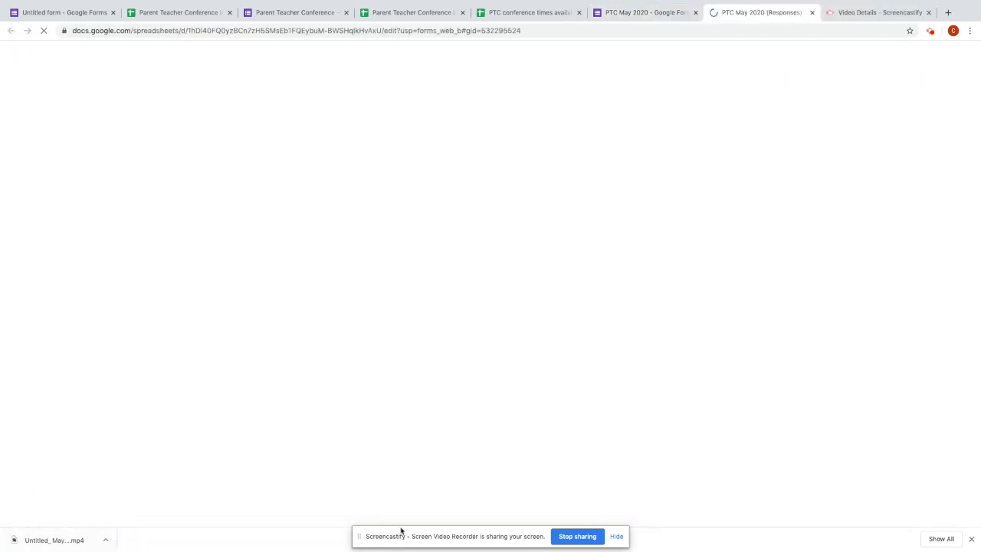
- Add a 'Notes' header in cell F1 of the response sheet and return to the form editor
left_click(970, 539)
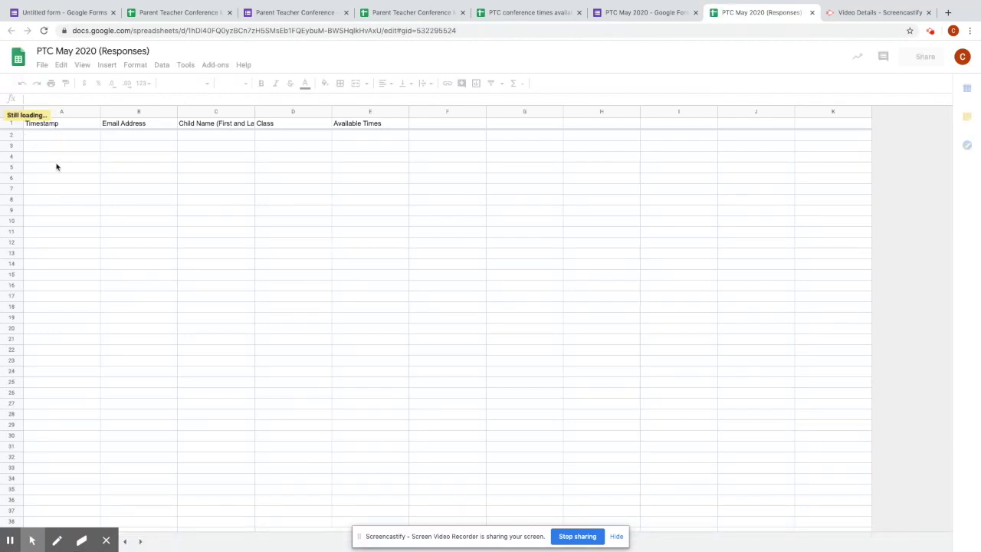
left_click(55, 243)
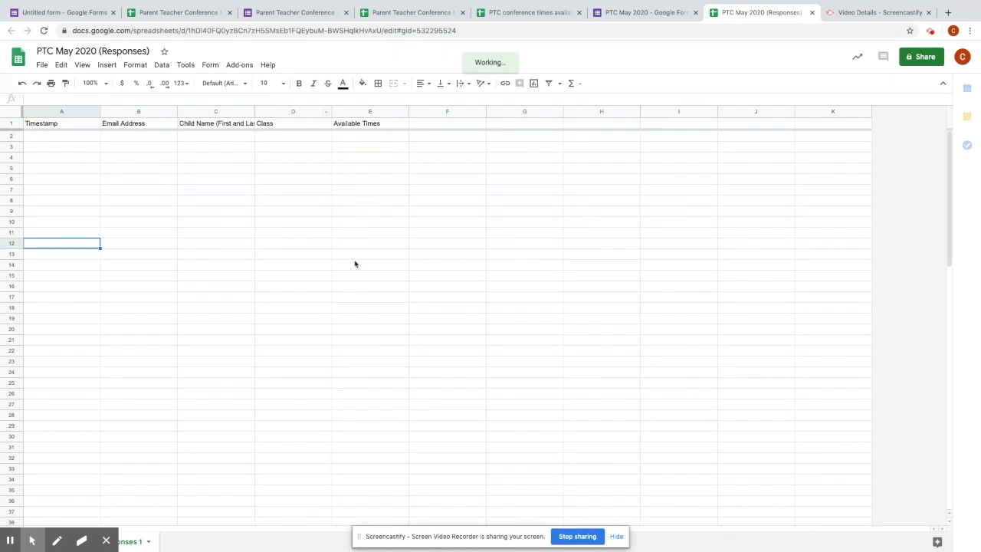
left_click(450, 124)
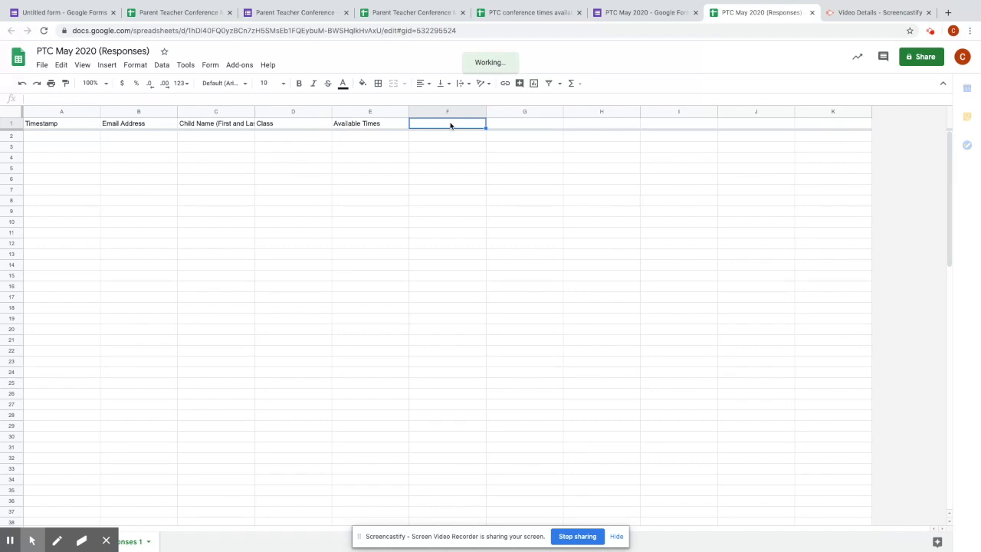
type("Notes")
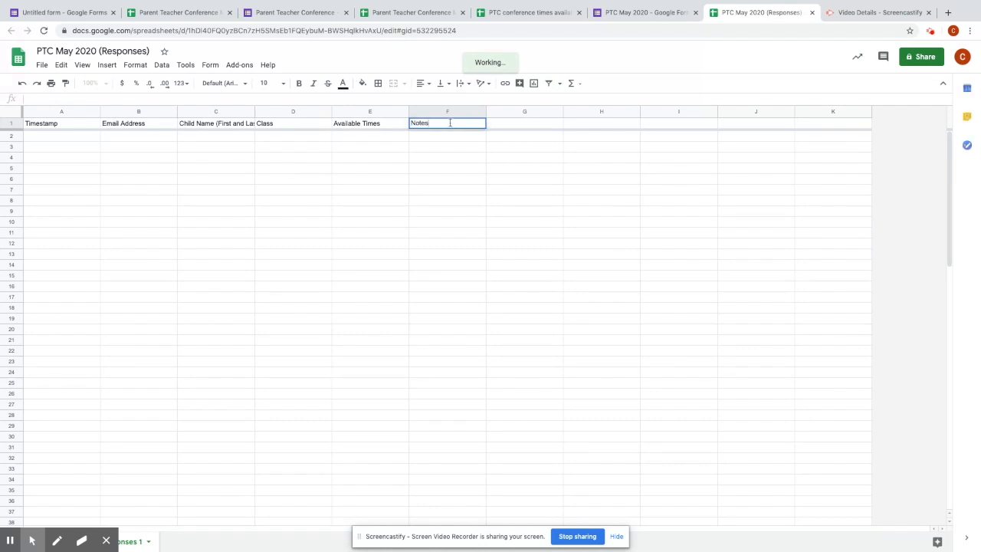
key("Return")
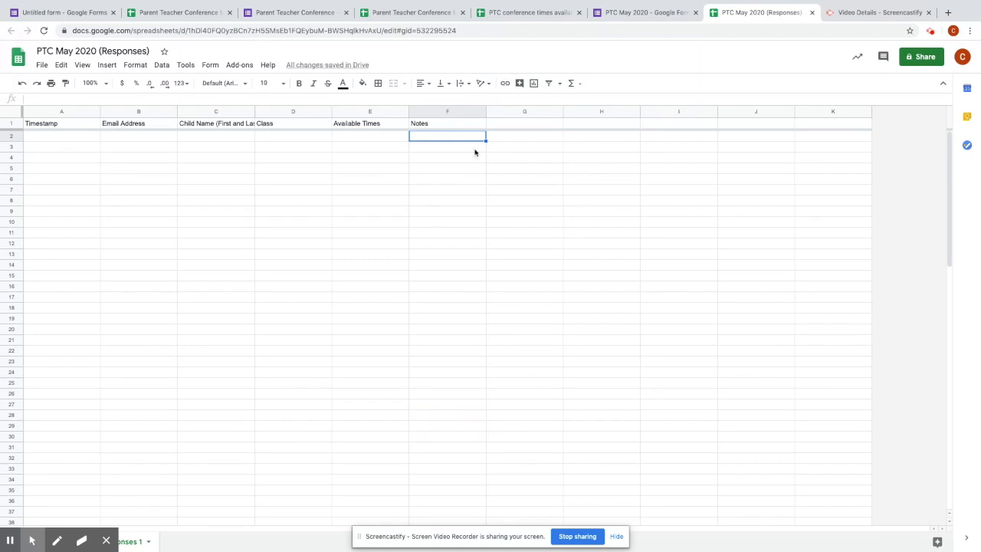
left_click(449, 168)
left_click(431, 126)
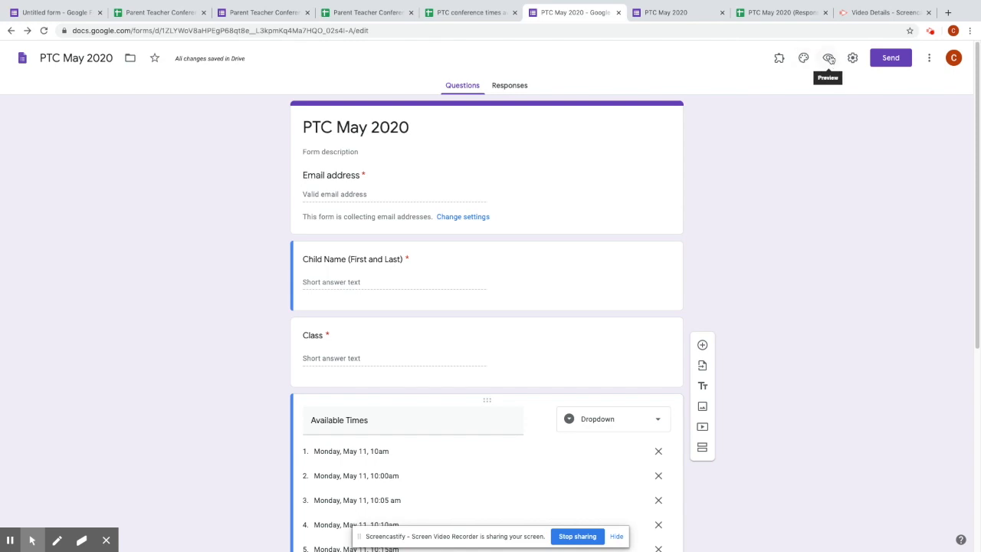
- Preview the form as respondents see it, then go back to the editor
left_click(828, 59)
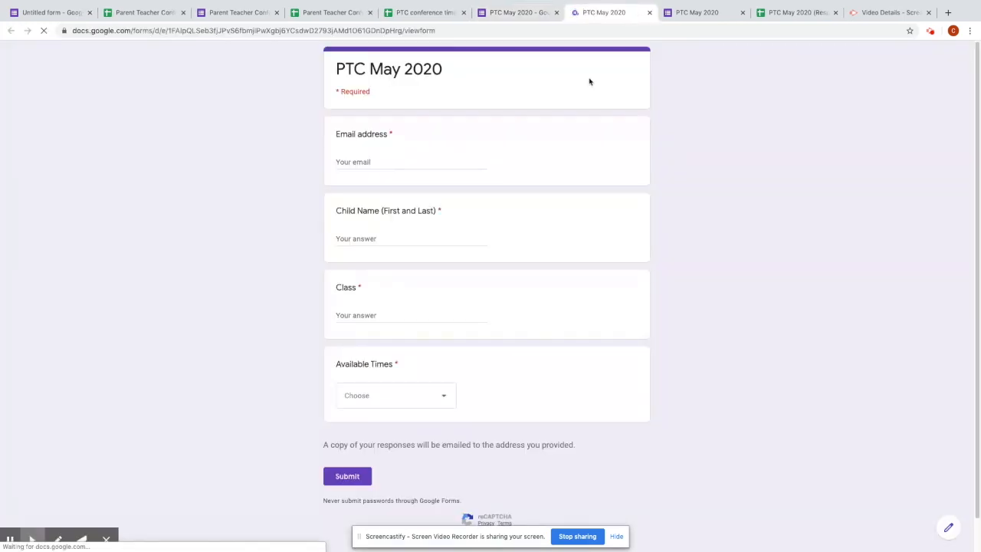
scroll(578, 230, "down", 1)
scroll(567, 329, "up", 1)
mouse_move(506, 3)
left_click(505, 35)
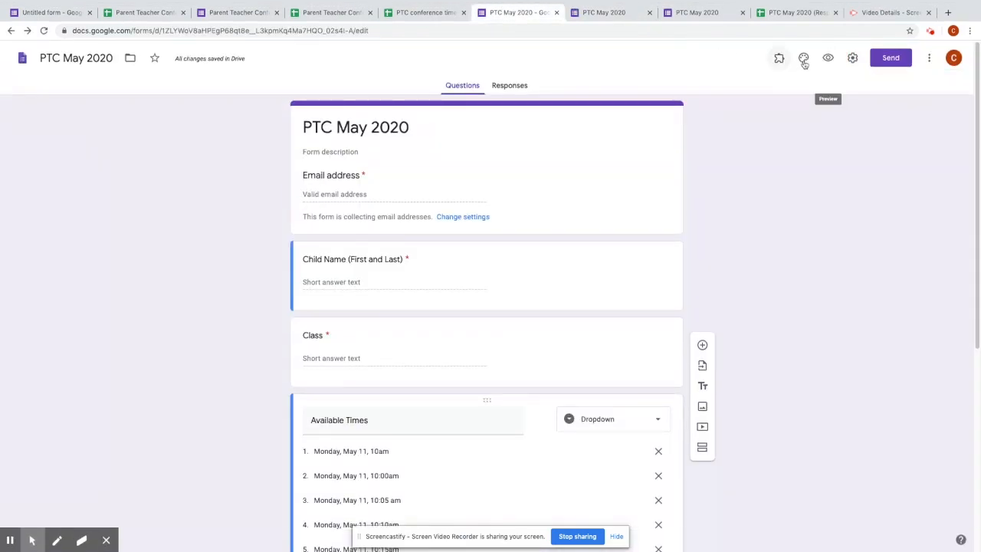
- Set the form's theme colour to teal and bring up the header-image picker
left_click(803, 61)
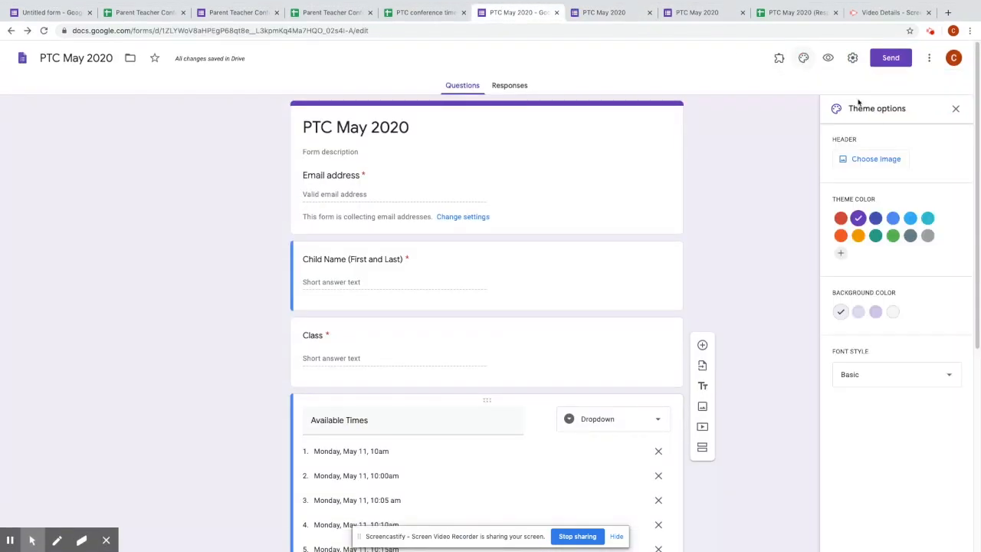
left_click(892, 236)
left_click(859, 235)
left_click(844, 235)
left_click(875, 235)
left_click(883, 376)
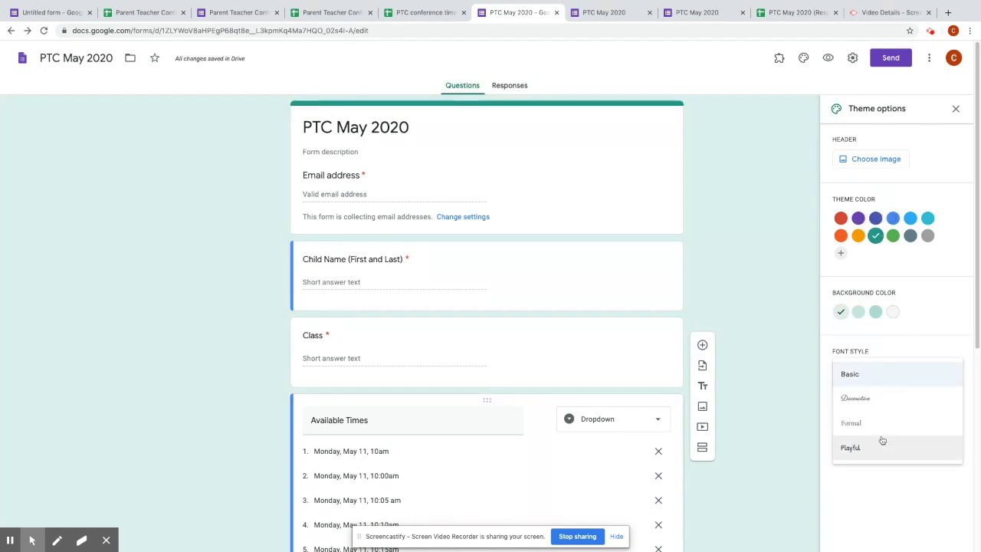
left_click(875, 159)
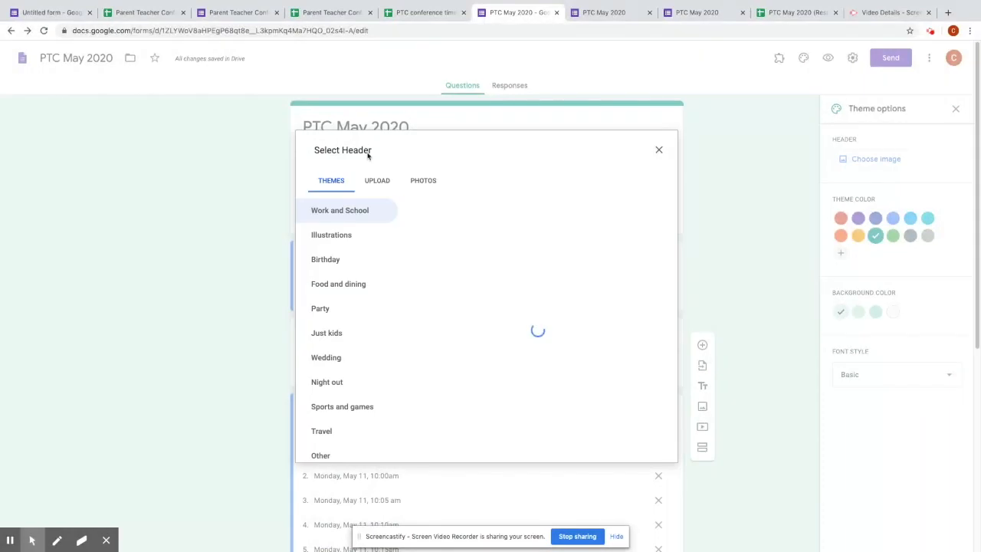
- Insert the open-book photo as the form header, which switches the theme to brown
left_click(378, 181)
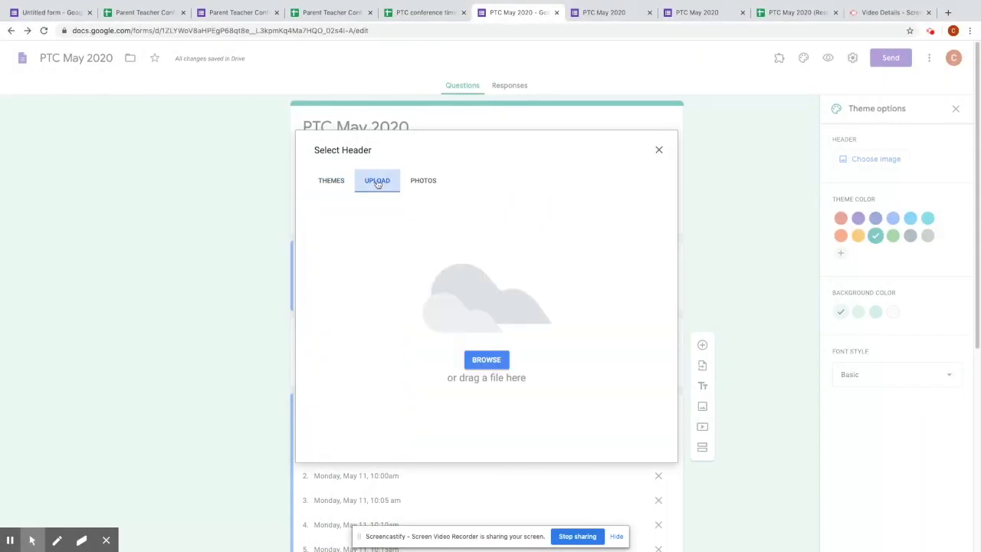
left_click(315, 189)
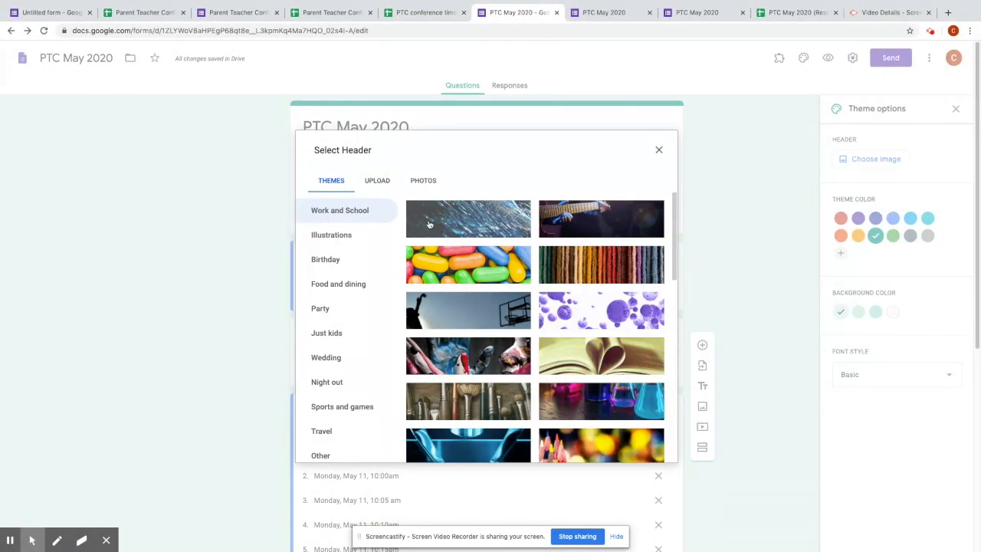
left_click(569, 348)
left_click(648, 450)
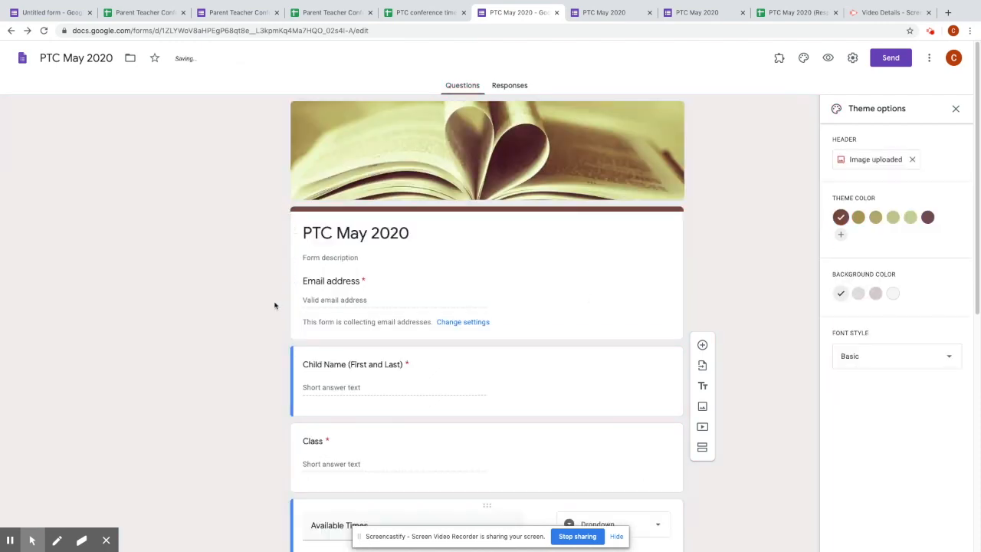
scroll(272, 307, "down", 6)
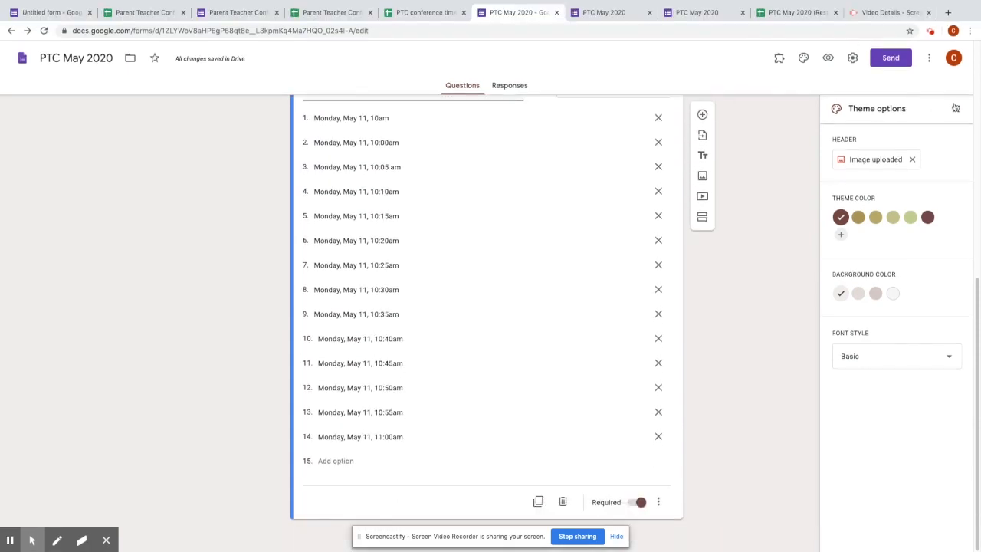
left_click(956, 108)
left_click(890, 59)
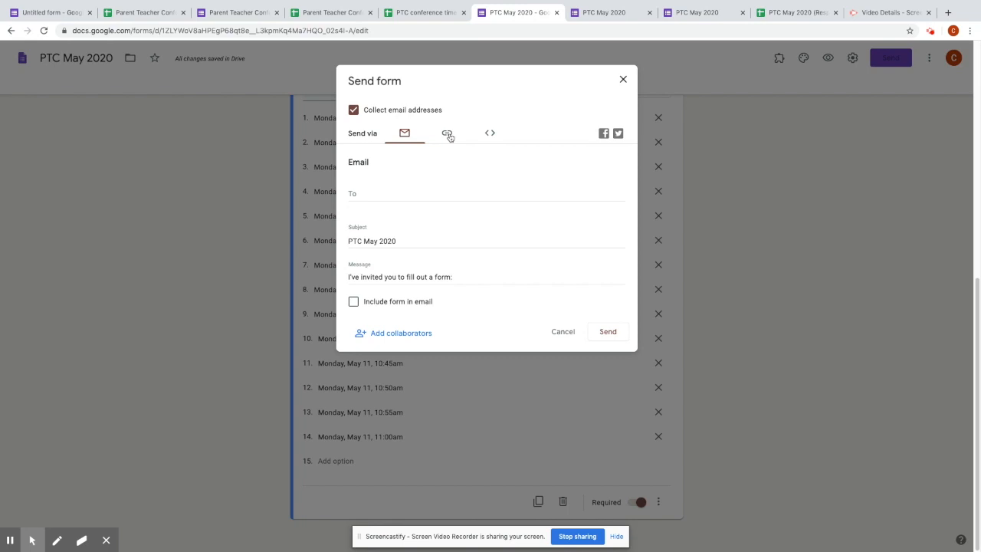
- Copy the form's shortened forms.gle link from the Send form dialog, then close it
left_click(448, 135)
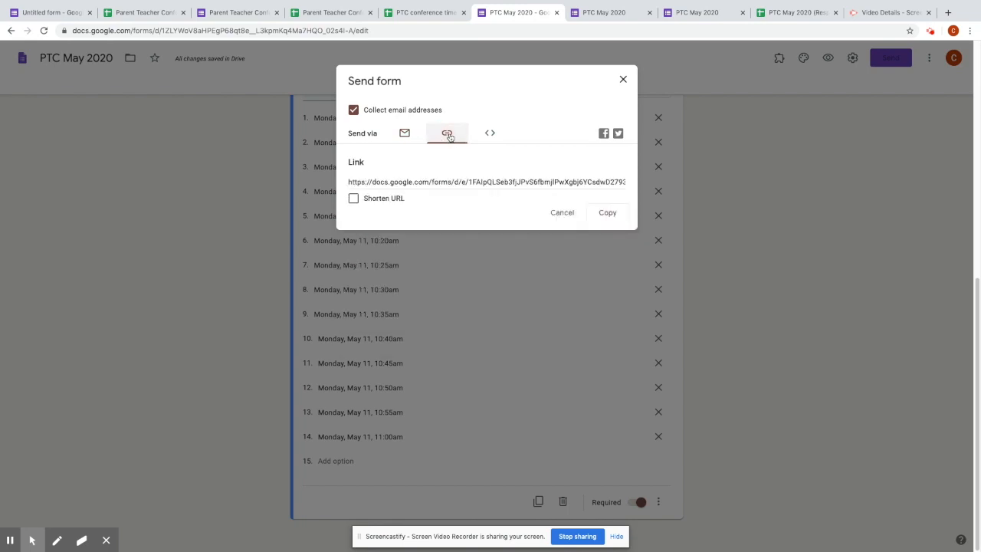
left_click(354, 199)
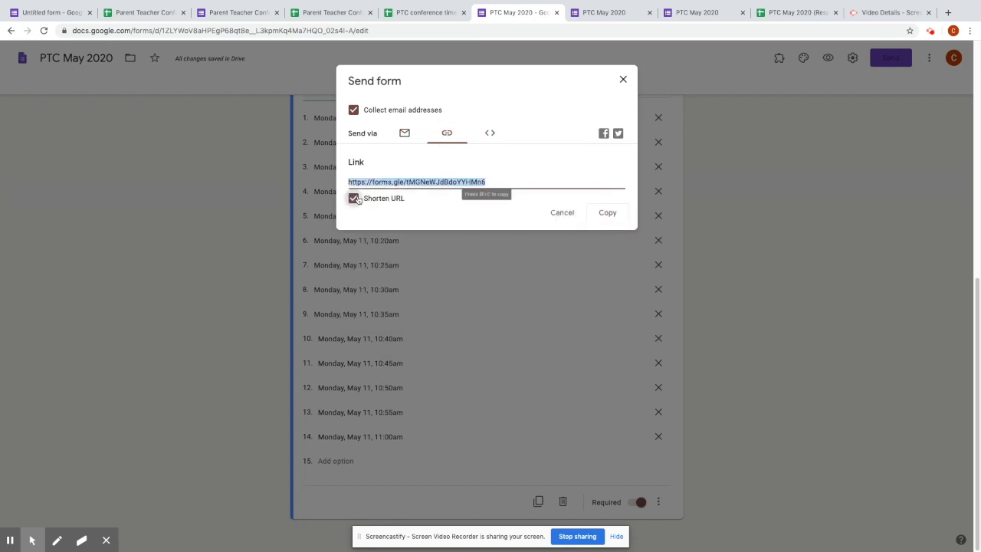
left_click(606, 213)
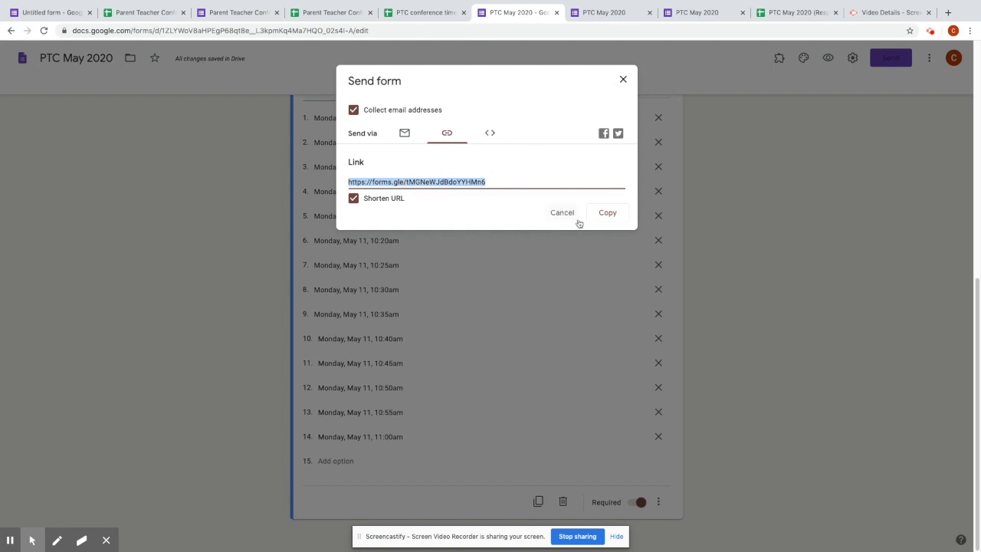
left_click(608, 213)
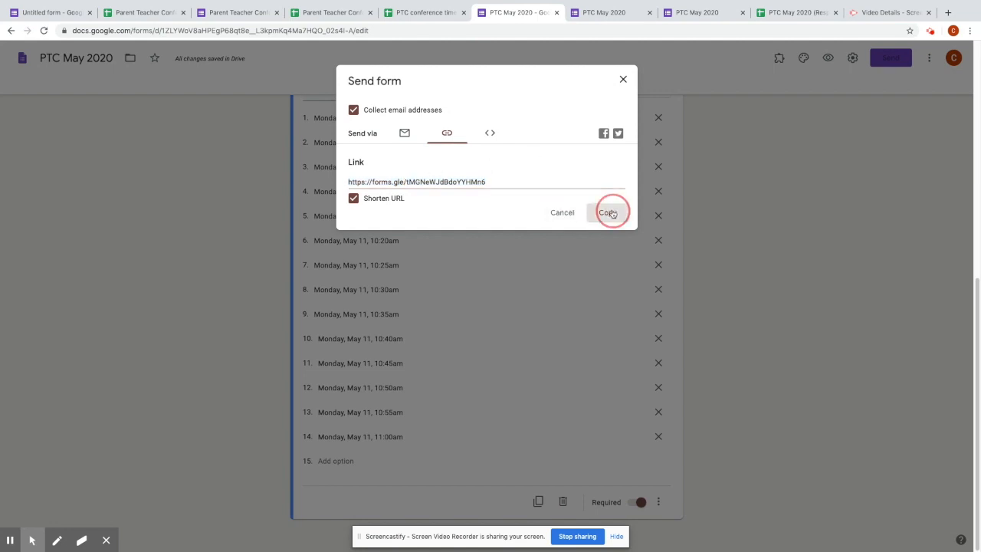
left_click(624, 80)
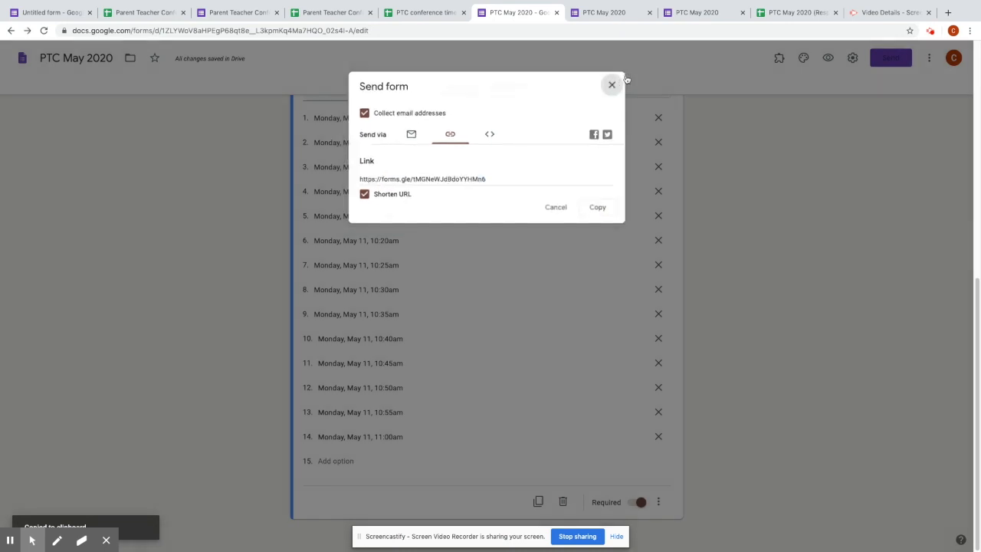